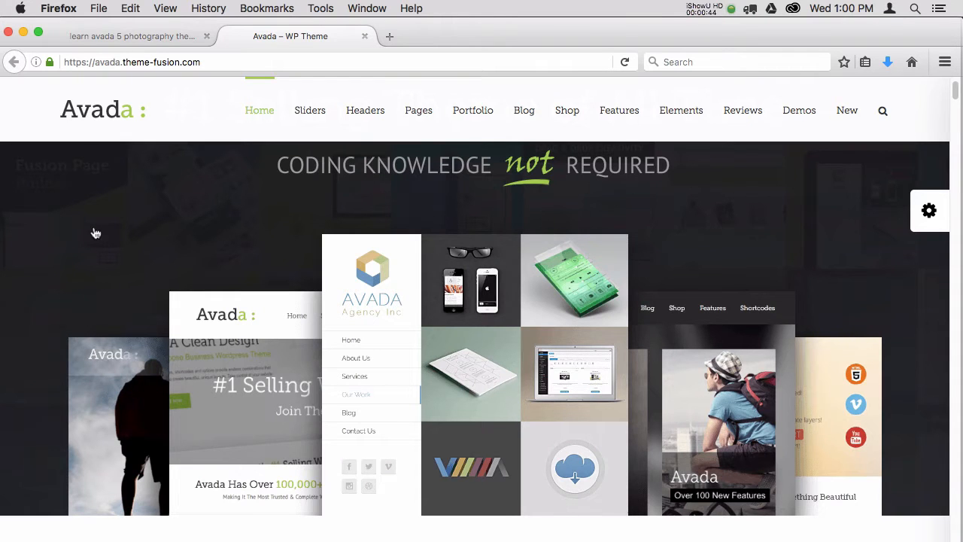
Preview the Avada Photography demo among the theme demos and return to the learn avada 5 photography theme site
{"action": "left_click", "coordinate": [929, 211]}
{"action": "mouse_move", "coordinate": [930, 218]}
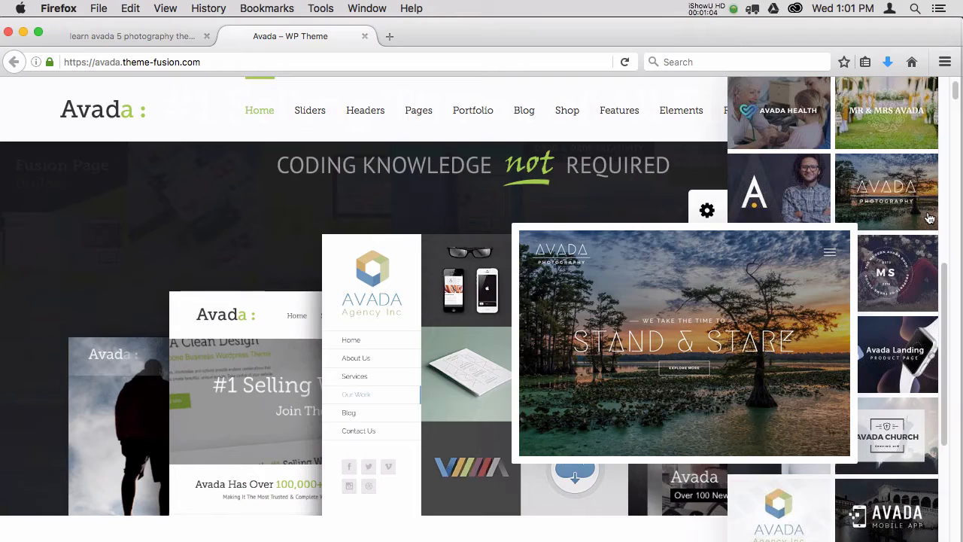
{"action": "left_click", "coordinate": [144, 37]}
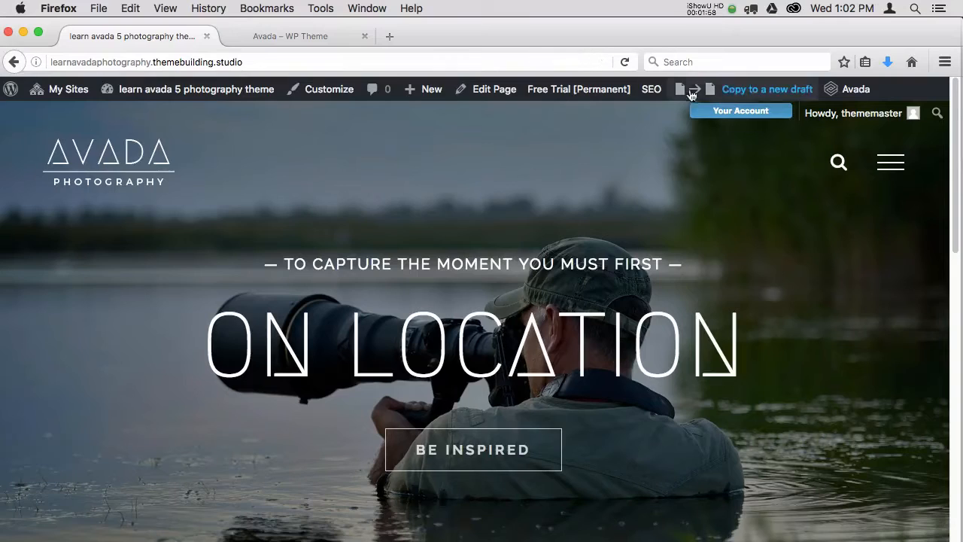
Copy the site's home page to a new draft and publish it as Home v1
{"action": "left_click", "coordinate": [735, 92]}
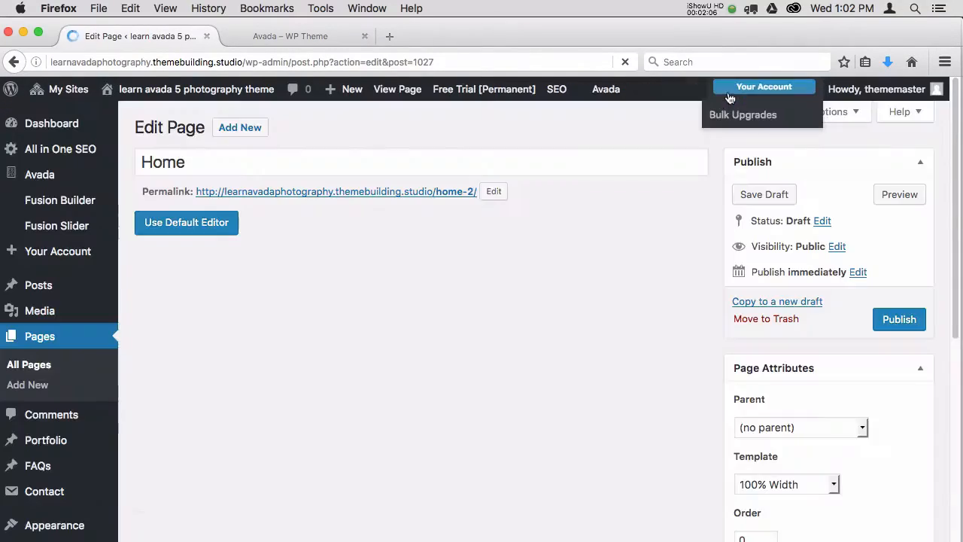
{"action": "left_click", "coordinate": [247, 161]}
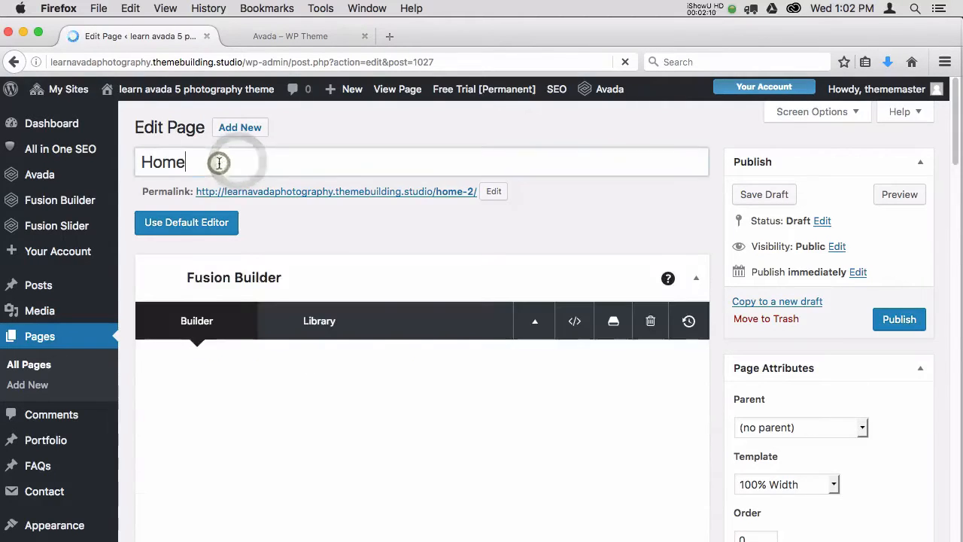
{"action": "left_click", "coordinate": [218, 163]}
{"action": "type", "text": "v1"}
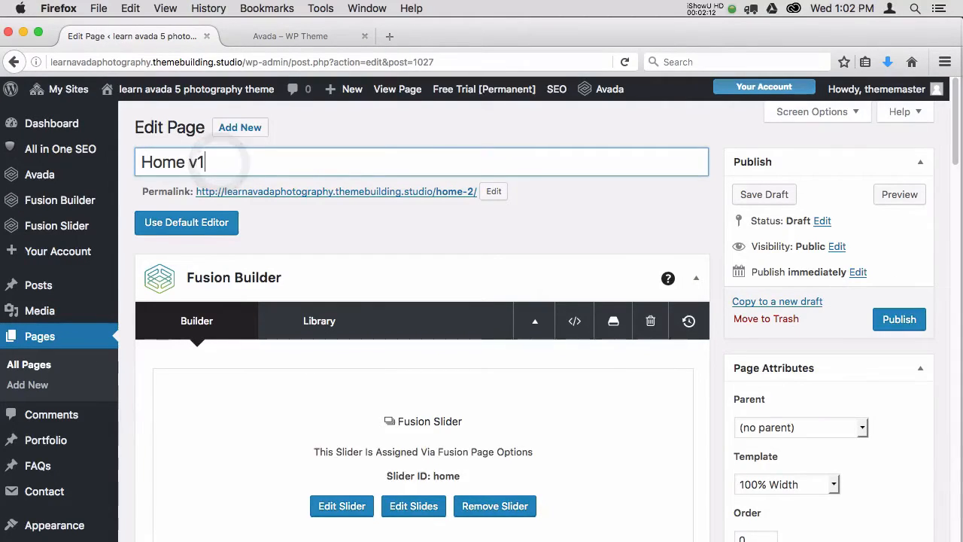
{"action": "left_click", "coordinate": [892, 319]}
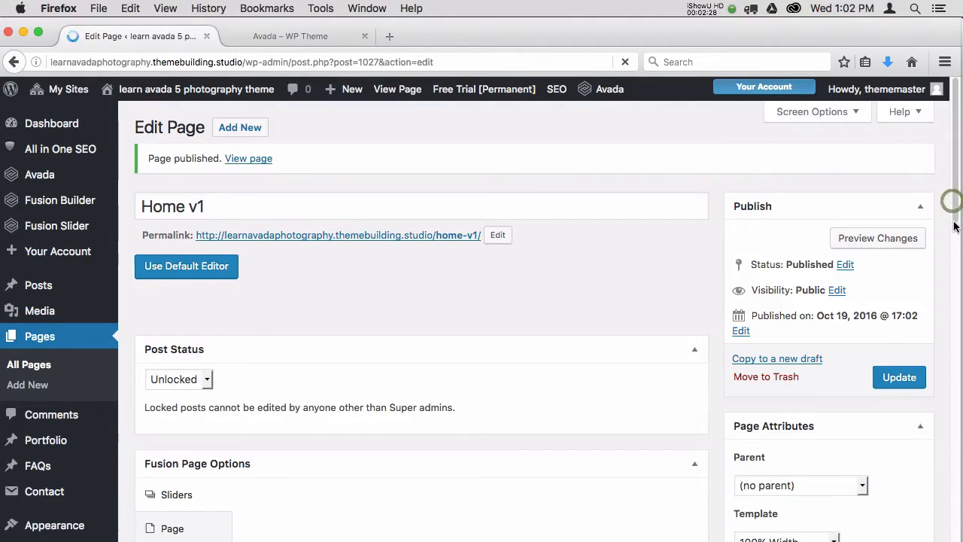
Look over the Home v1 layout in Fusion Builder and preview the page from the slider down to the footer
{"action": "scroll", "coordinate": [951, 222], "scroll_direction": "down", "scroll_amount": 5}
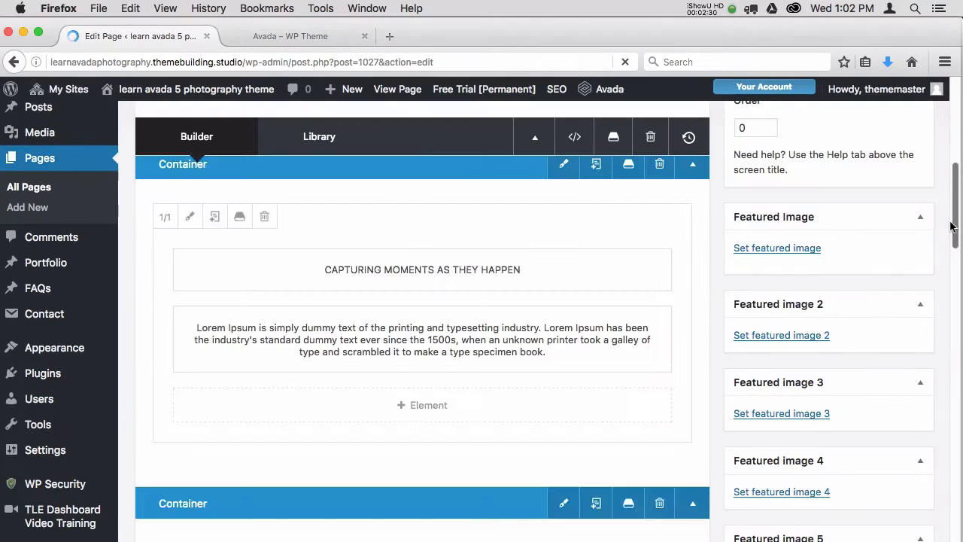
{"action": "scroll", "coordinate": [951, 226], "scroll_direction": "up", "scroll_amount": 6}
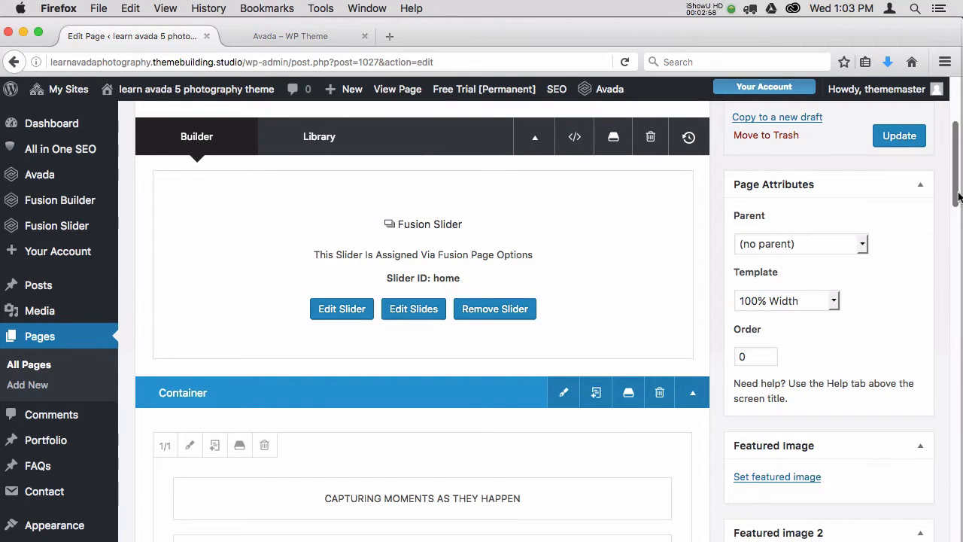
{"action": "left_click_drag", "start_coordinate": [957, 194], "coordinate": [954, 161]}
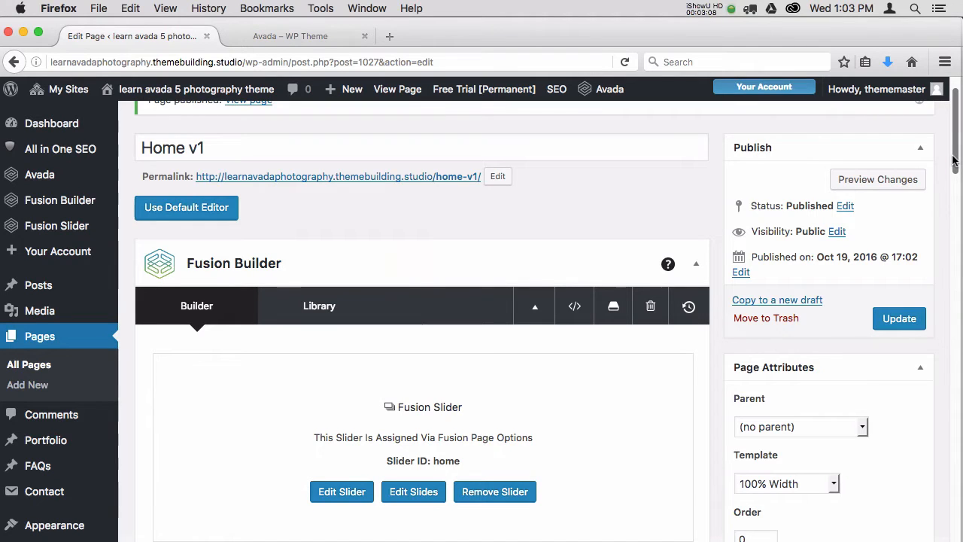
{"action": "left_click", "coordinate": [865, 179]}
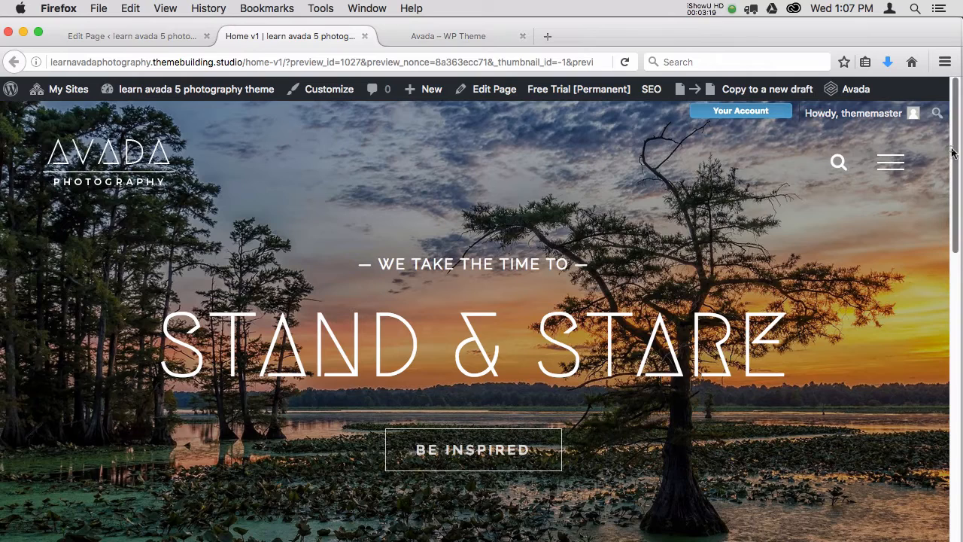
{"action": "left_click_drag", "start_coordinate": [952, 154], "coordinate": [950, 223]}
{"action": "scroll", "coordinate": [942, 291], "scroll_direction": "down", "scroll_amount": 15}
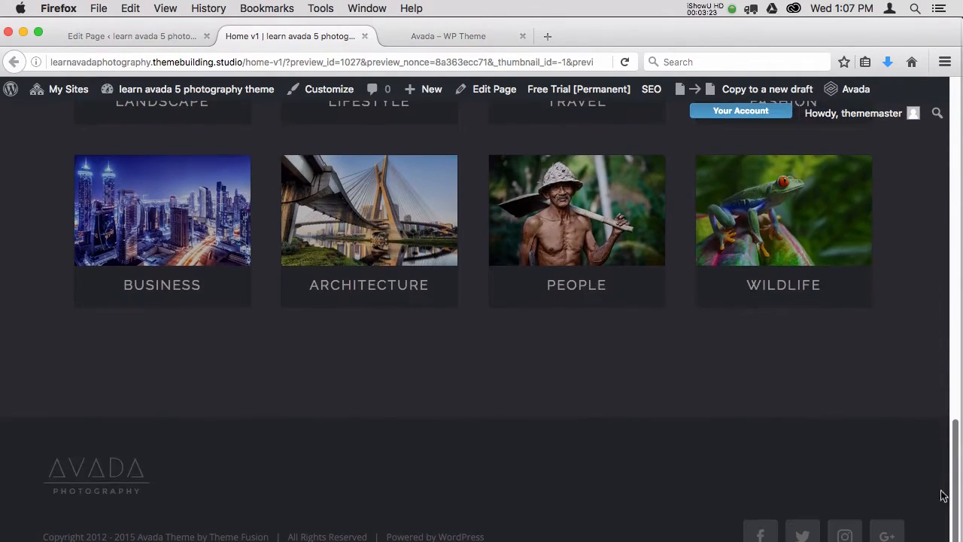
{"action": "scroll", "coordinate": [943, 496], "scroll_direction": "up", "scroll_amount": 15}
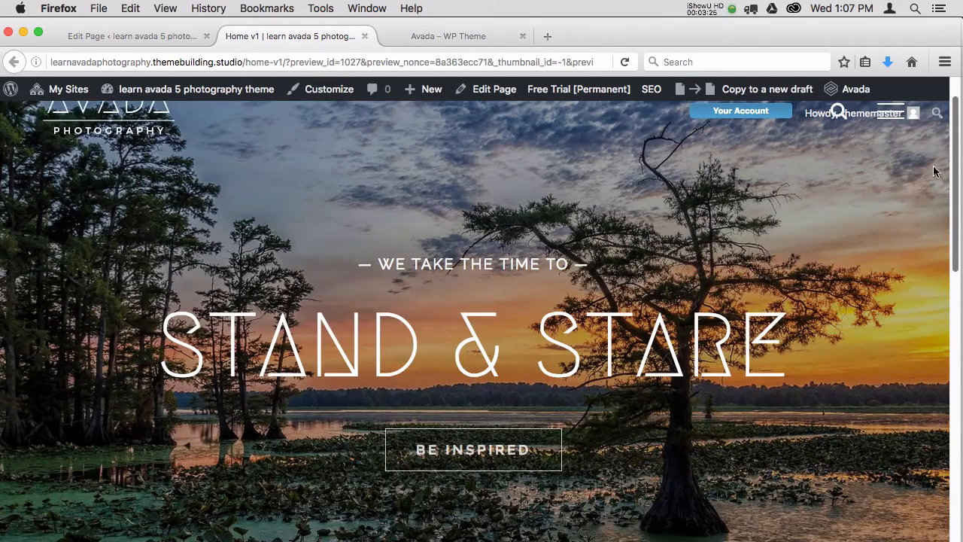
Compare the slider and containers in the Home v1 page editor with the matching sections of the page preview
{"action": "left_click", "coordinate": [167, 38]}
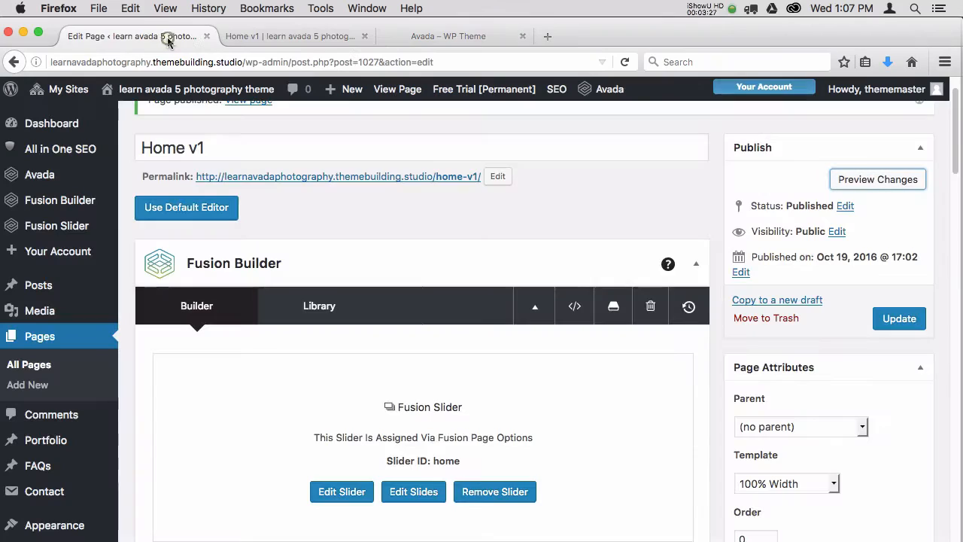
{"action": "left_click", "coordinate": [321, 38]}
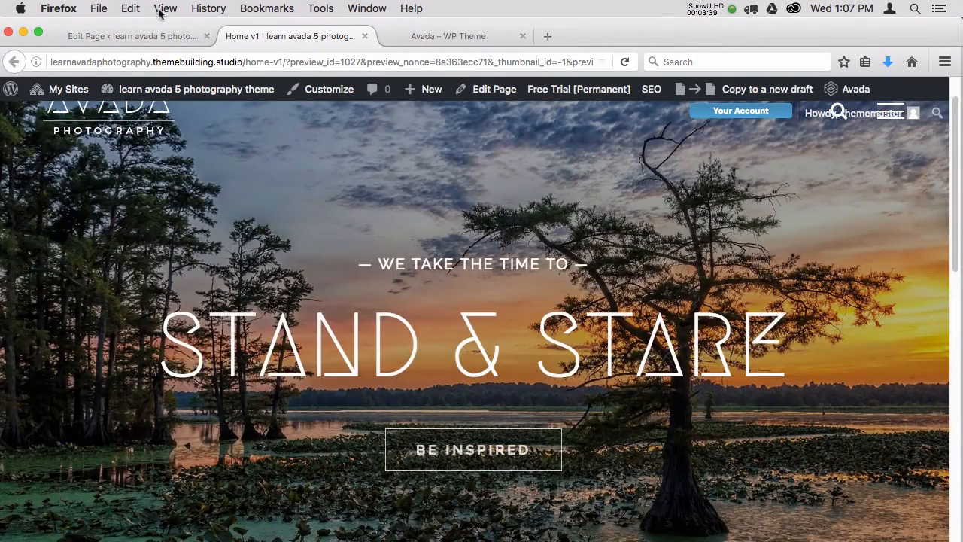
{"action": "left_click", "coordinate": [162, 37]}
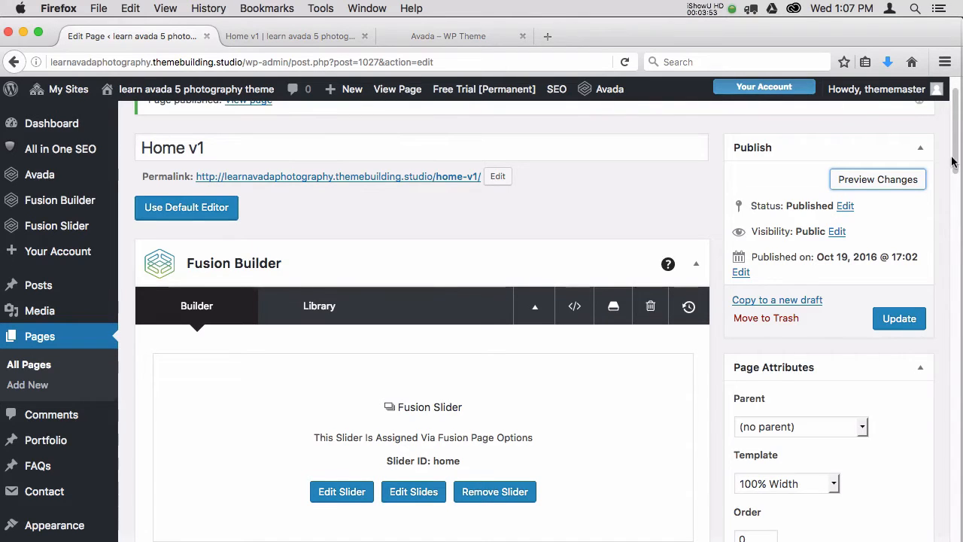
{"action": "mouse_move", "coordinate": [953, 164]}
{"action": "left_mouse_down"}
{"action": "mouse_move", "coordinate": [953, 197]}
{"action": "mouse_move", "coordinate": [951, 164]}
{"action": "left_mouse_up"}
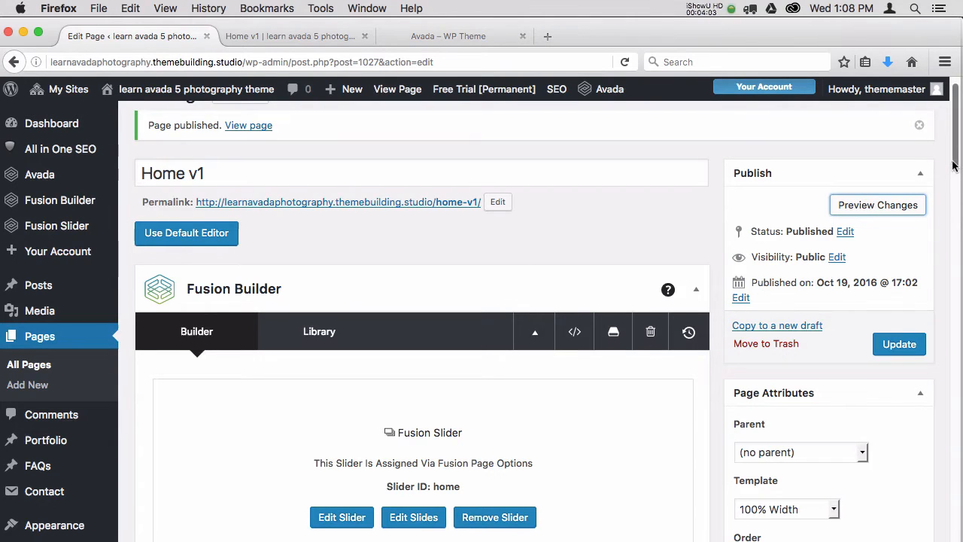
{"action": "left_click_drag", "start_coordinate": [953, 165], "coordinate": [953, 216]}
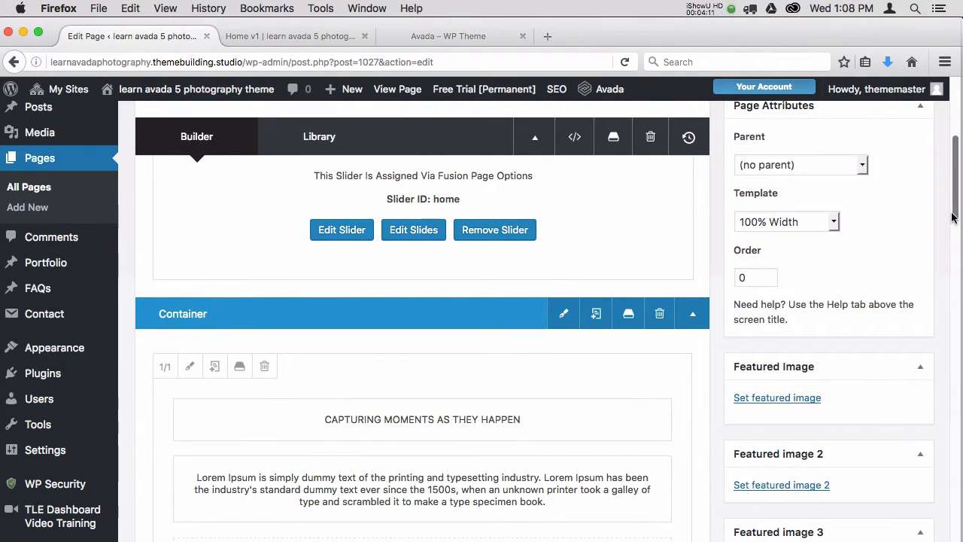
{"action": "left_click_drag", "start_coordinate": [952, 216], "coordinate": [945, 292]}
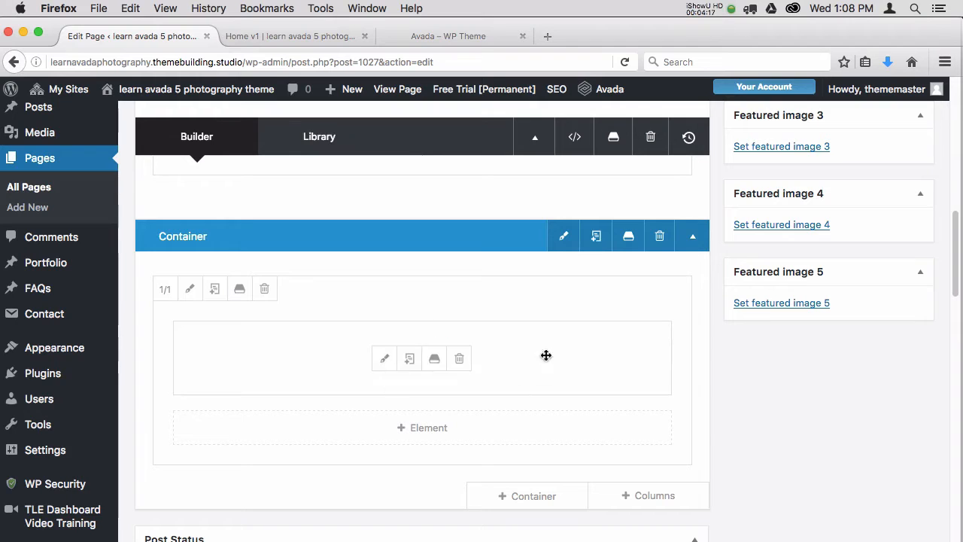
{"action": "left_click", "coordinate": [325, 37]}
{"action": "mouse_move", "coordinate": [952, 155]}
{"action": "left_mouse_down"}
{"action": "mouse_move", "coordinate": [958, 406]}
{"action": "mouse_move", "coordinate": [958, 143]}
{"action": "left_mouse_up"}
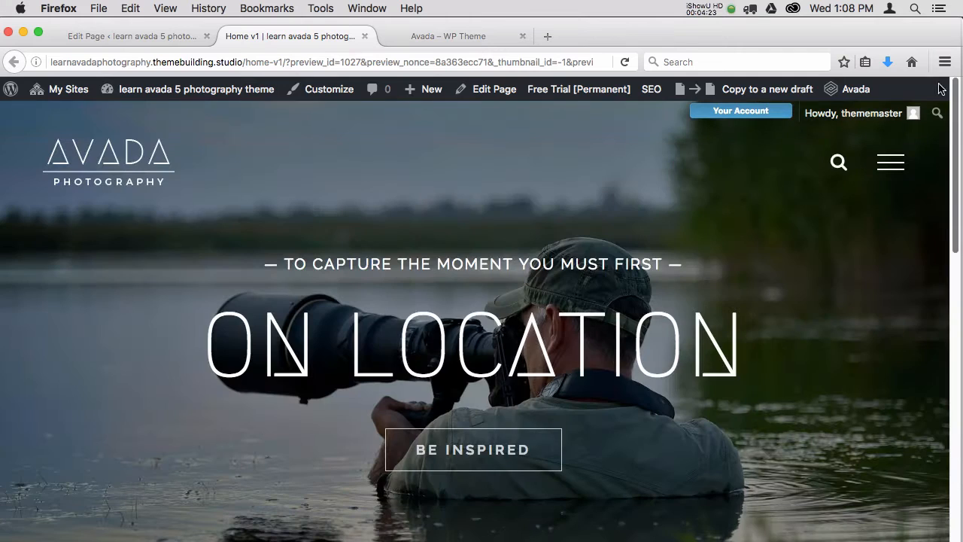
{"action": "left_click", "coordinate": [162, 37]}
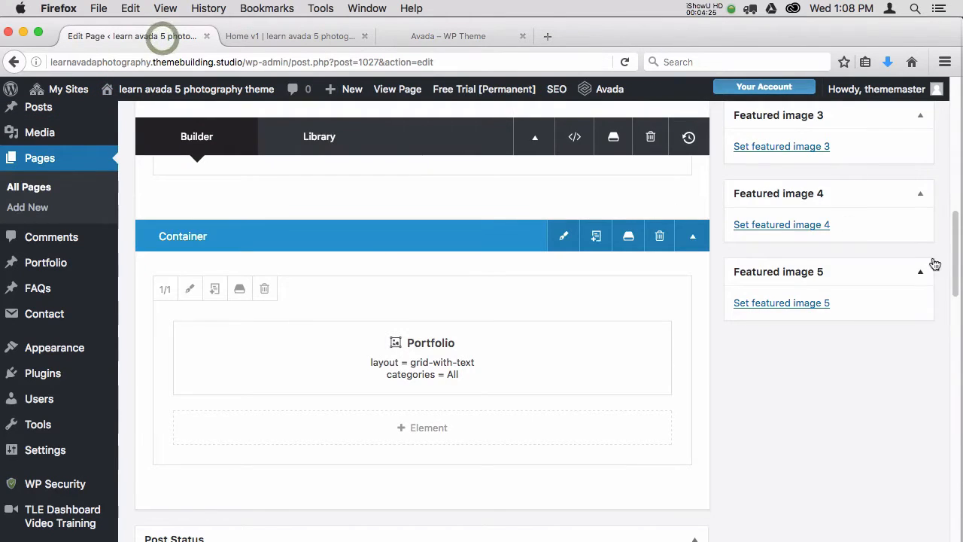
Open the settings of the Portfolio element in the last container and examine its general and animation options
{"action": "scroll", "coordinate": [953, 271], "scroll_direction": "down", "scroll_amount": 5}
{"action": "scroll", "coordinate": [952, 271], "scroll_direction": "up", "scroll_amount": 6}
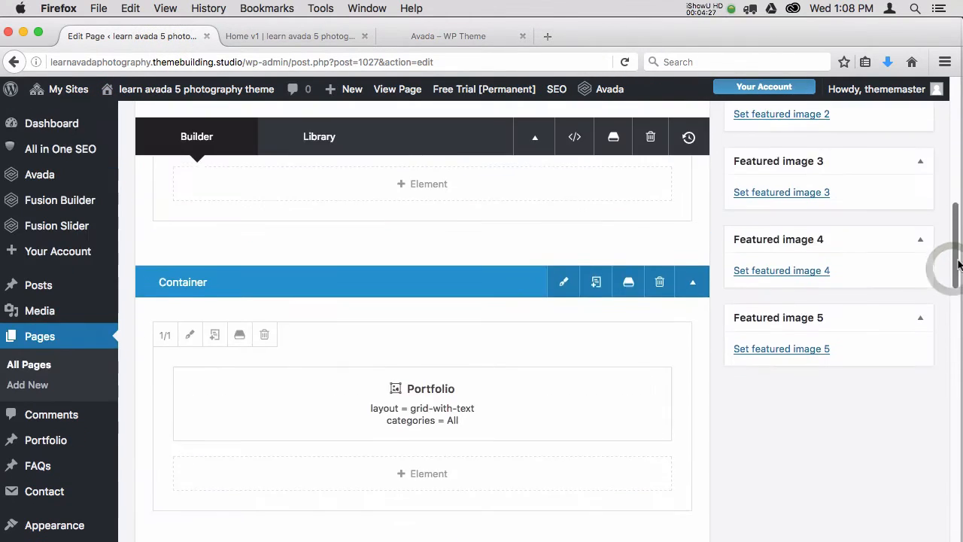
{"action": "mouse_move", "coordinate": [481, 419]}
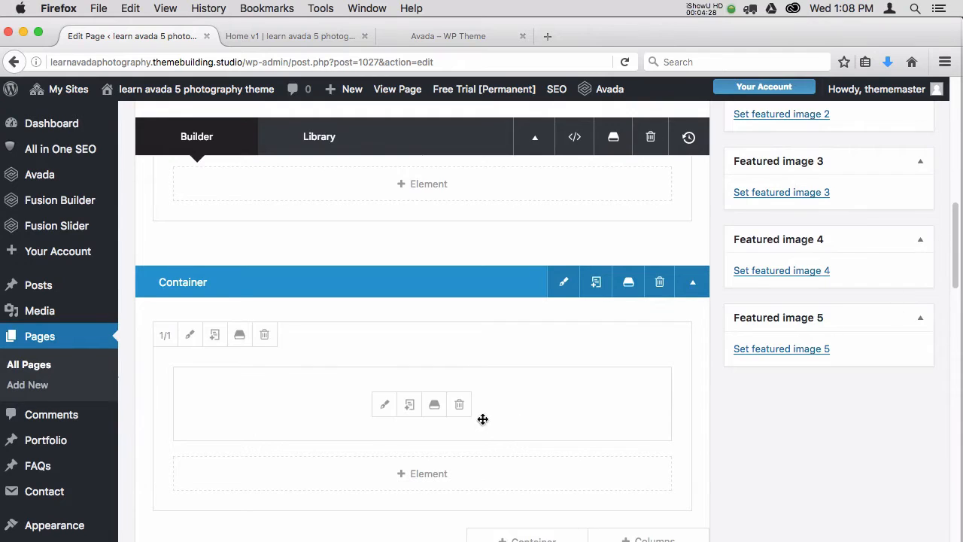
{"action": "left_click", "coordinate": [385, 405]}
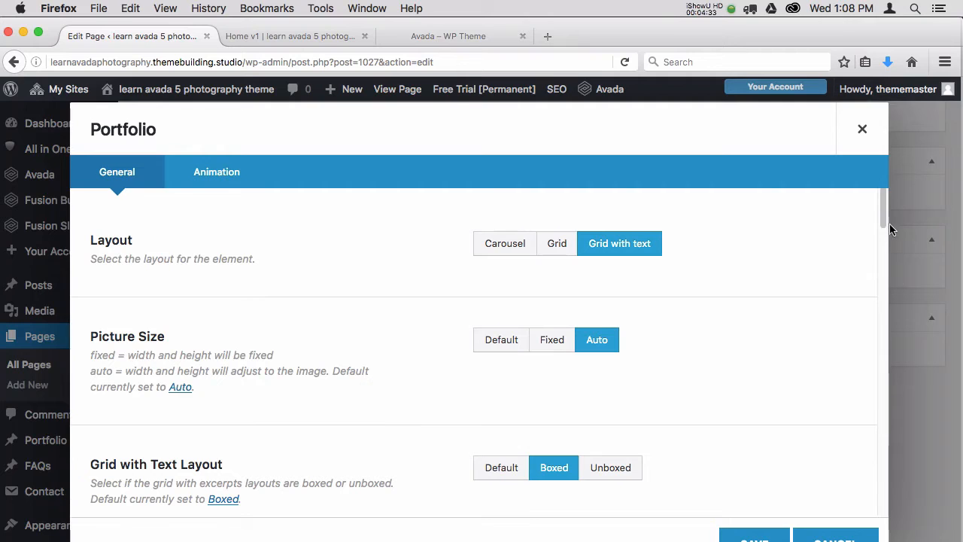
{"action": "left_click_drag", "start_coordinate": [884, 216], "coordinate": [883, 216]}
{"action": "left_click_drag", "start_coordinate": [883, 214], "coordinate": [878, 259]}
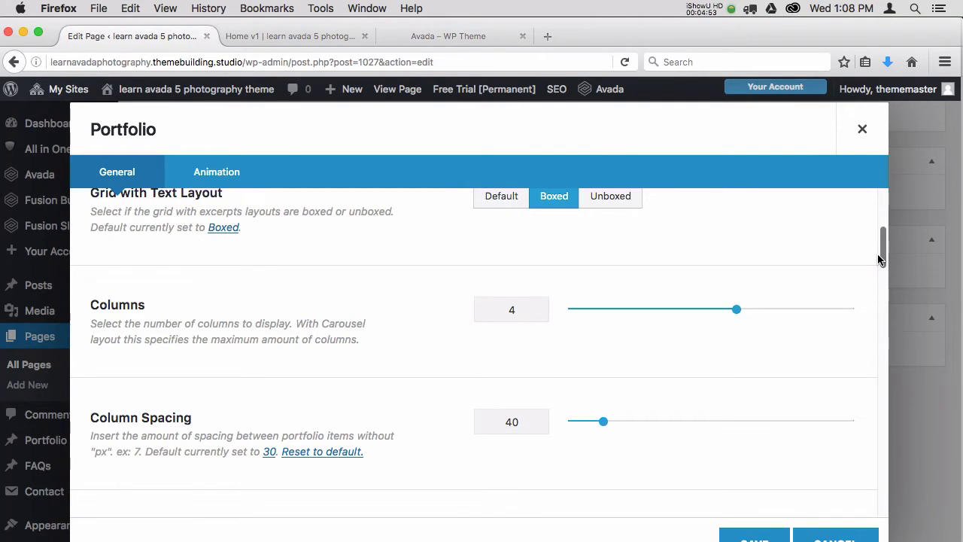
{"action": "left_click_drag", "start_coordinate": [884, 258], "coordinate": [865, 298]}
{"action": "left_click", "coordinate": [220, 179]}
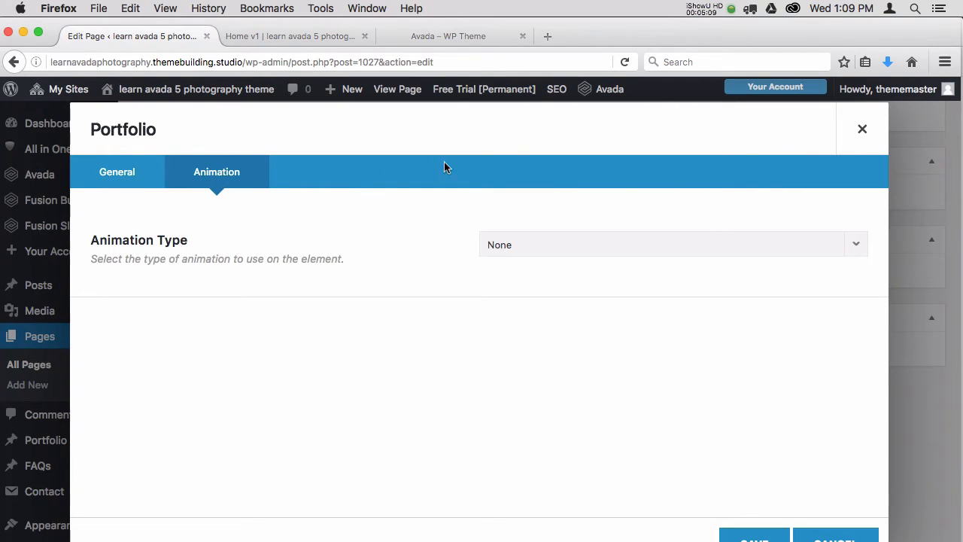
{"action": "left_click", "coordinate": [134, 176]}
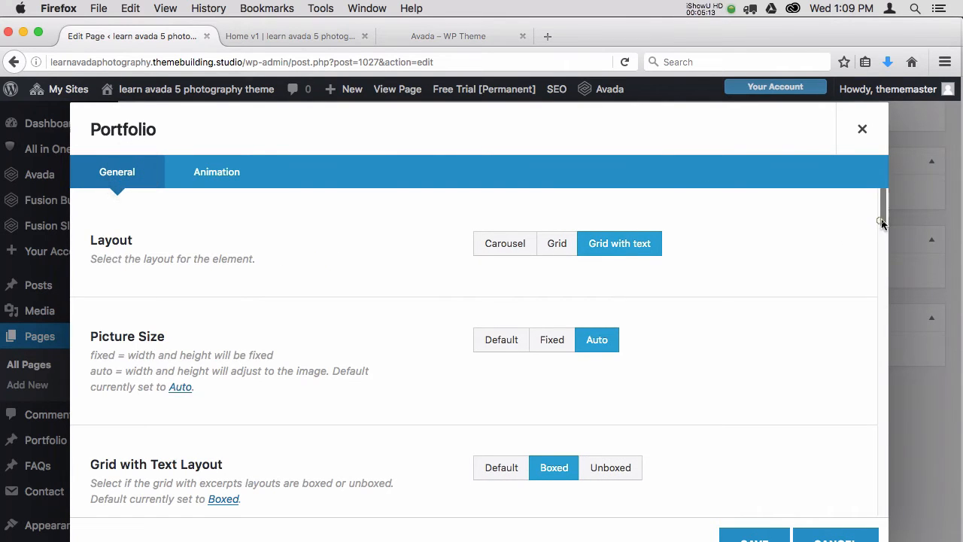
Examine the categories available to the Portfolio element and close its settings without saving
{"action": "left_click_drag", "start_coordinate": [883, 223], "coordinate": [884, 378]}
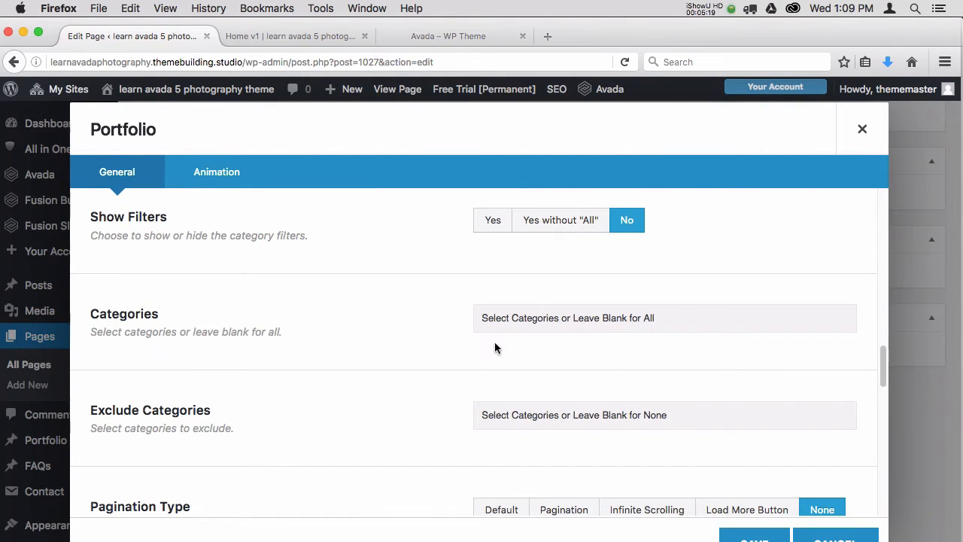
{"action": "left_click", "coordinate": [560, 317]}
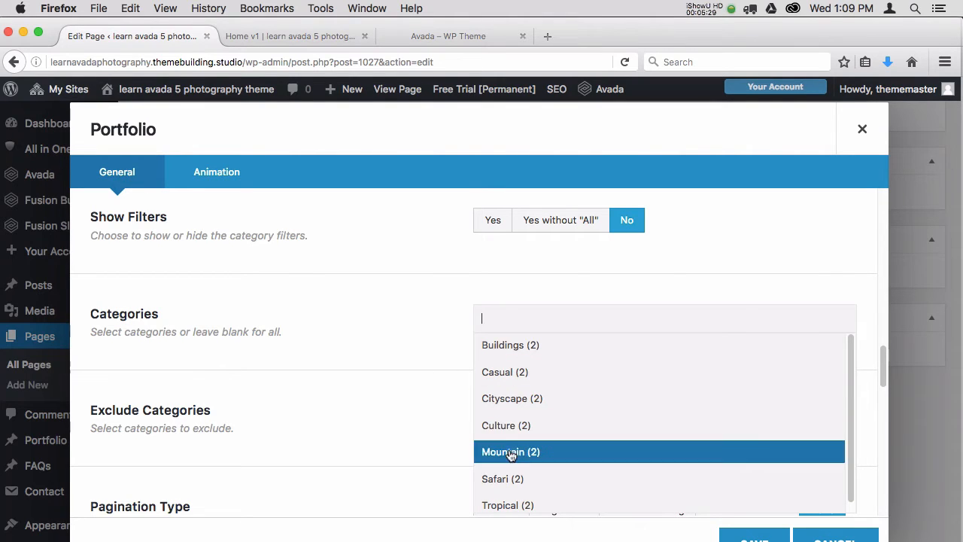
{"action": "left_click", "coordinate": [410, 330]}
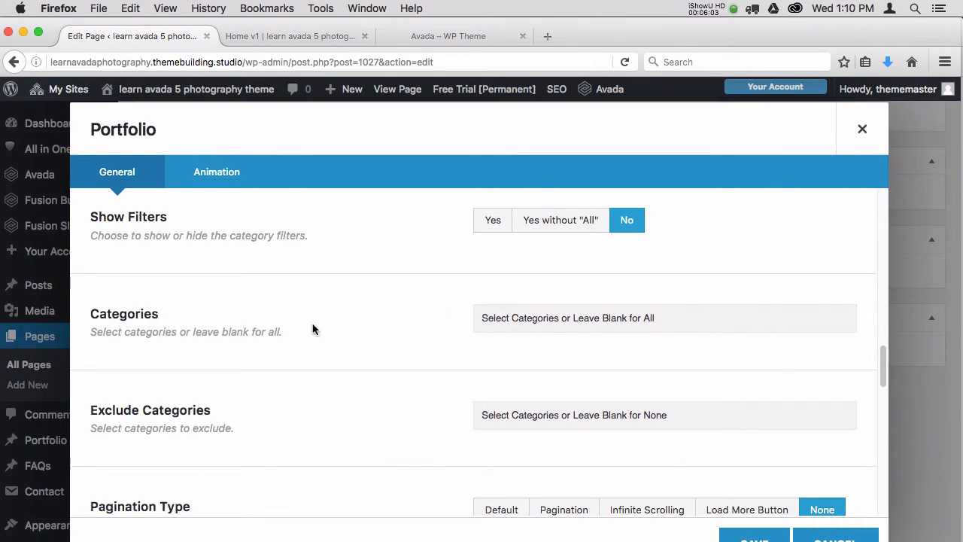
{"action": "left_click", "coordinate": [806, 539]}
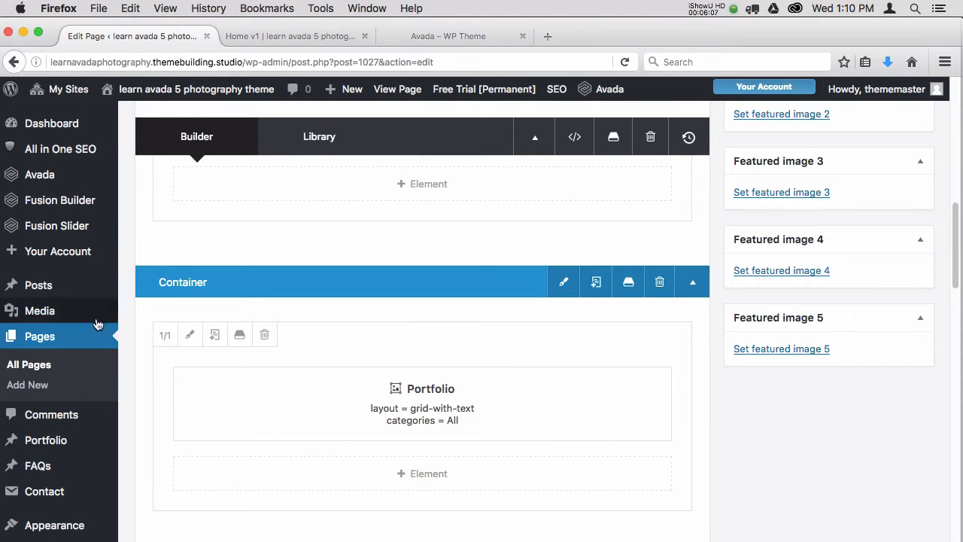
Open the site's Portfolio list in a new tab and look through its items
{"action": "mouse_move", "coordinate": [957, 229]}
{"action": "left_mouse_down"}
{"action": "mouse_move", "coordinate": [954, 177]}
{"action": "mouse_move", "coordinate": [954, 222]}
{"action": "left_mouse_up"}
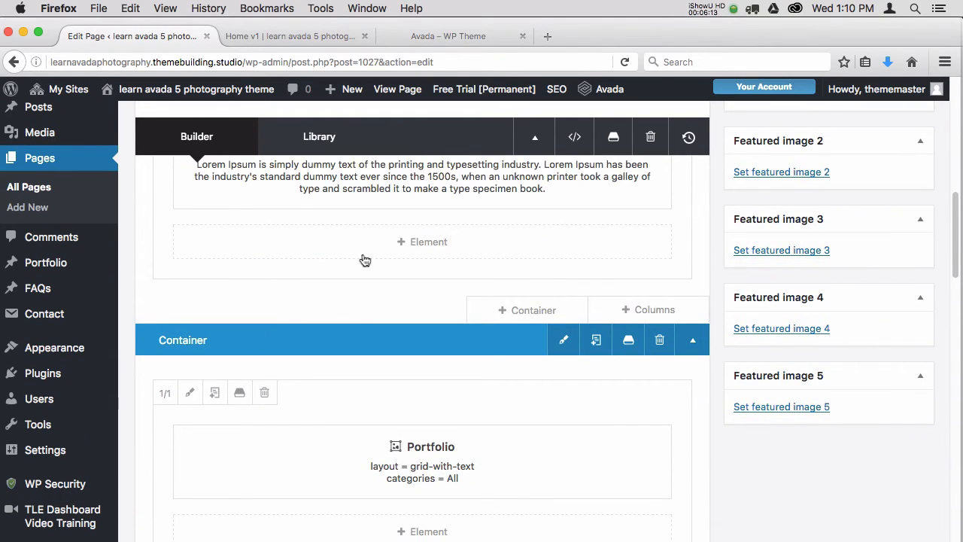
{"action": "mouse_move", "coordinate": [60, 268]}
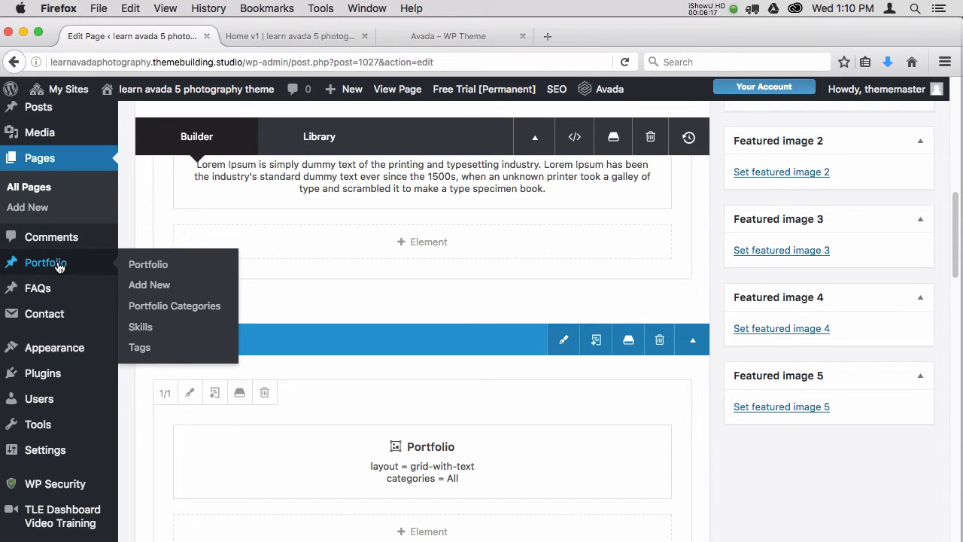
{"action": "right_click", "coordinate": [134, 264]}
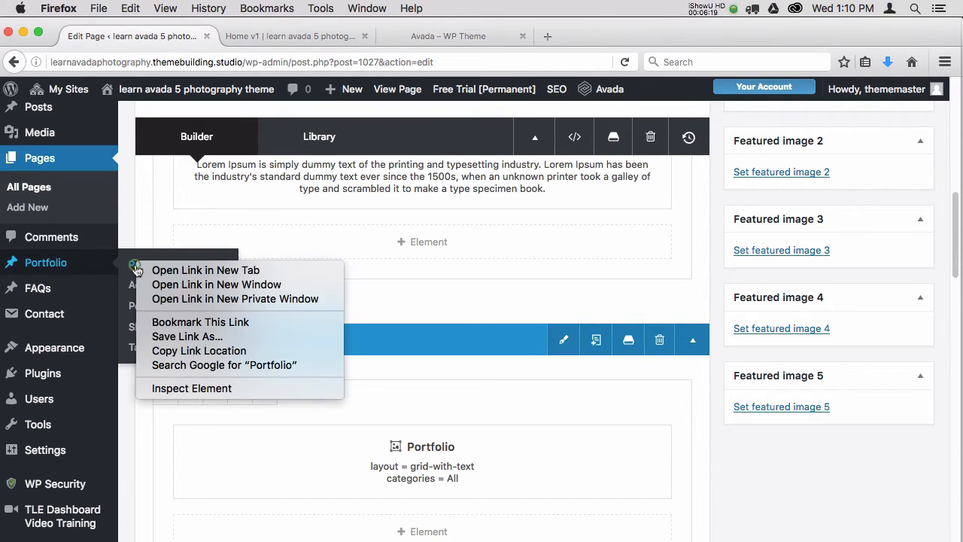
{"action": "left_click", "coordinate": [190, 275]}
{"action": "left_click", "coordinate": [317, 38]}
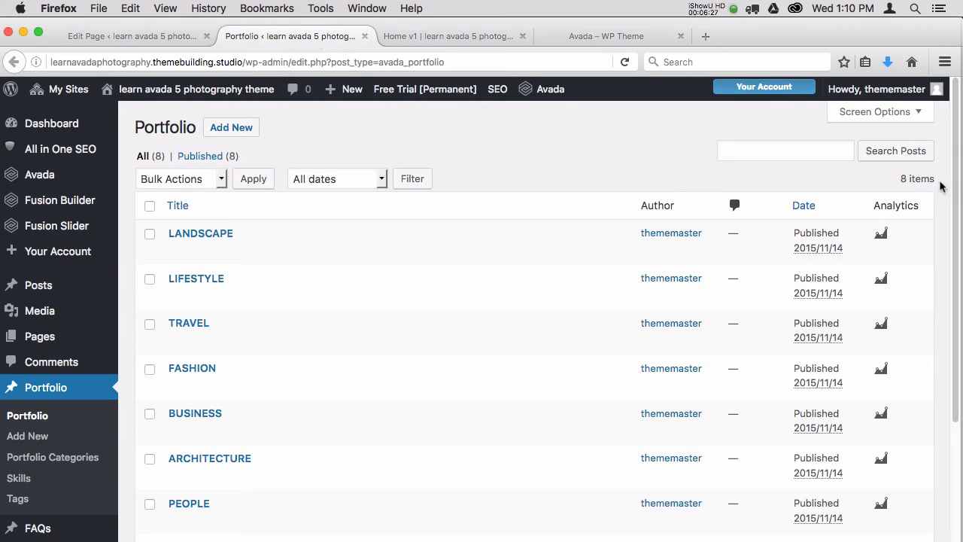
{"action": "scroll", "coordinate": [955, 225], "scroll_direction": "down", "scroll_amount": 3}
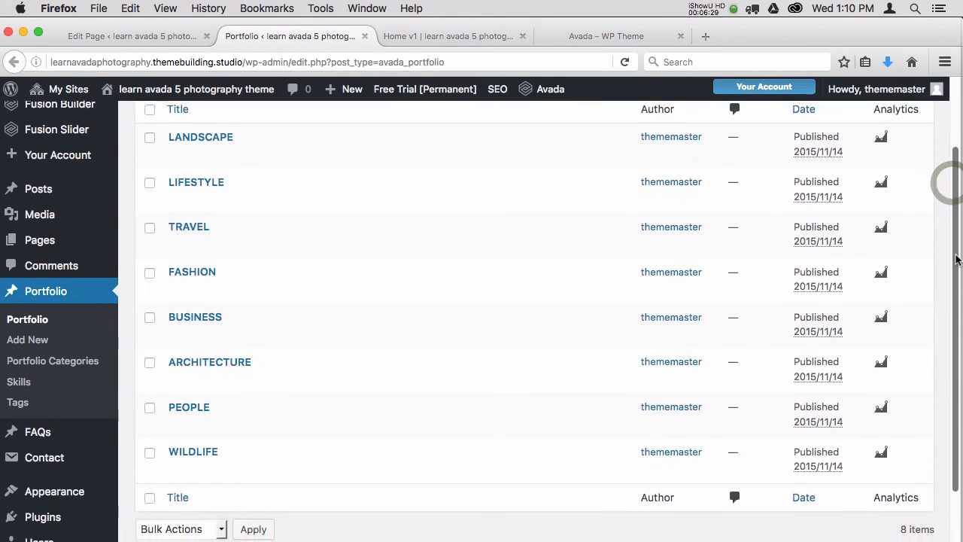
Compare the items in the Portfolio list with the page preview and examine the Portfolio element's container in the page editor
{"action": "scroll", "coordinate": [955, 181], "scroll_direction": "up", "scroll_amount": 1}
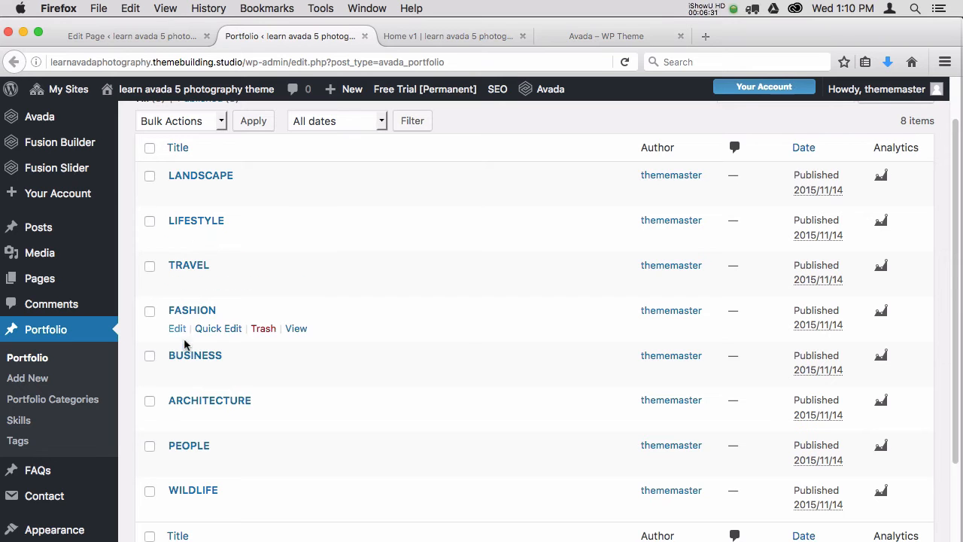
{"action": "left_click", "coordinate": [457, 38]}
{"action": "left_click_drag", "start_coordinate": [954, 208], "coordinate": [956, 268]}
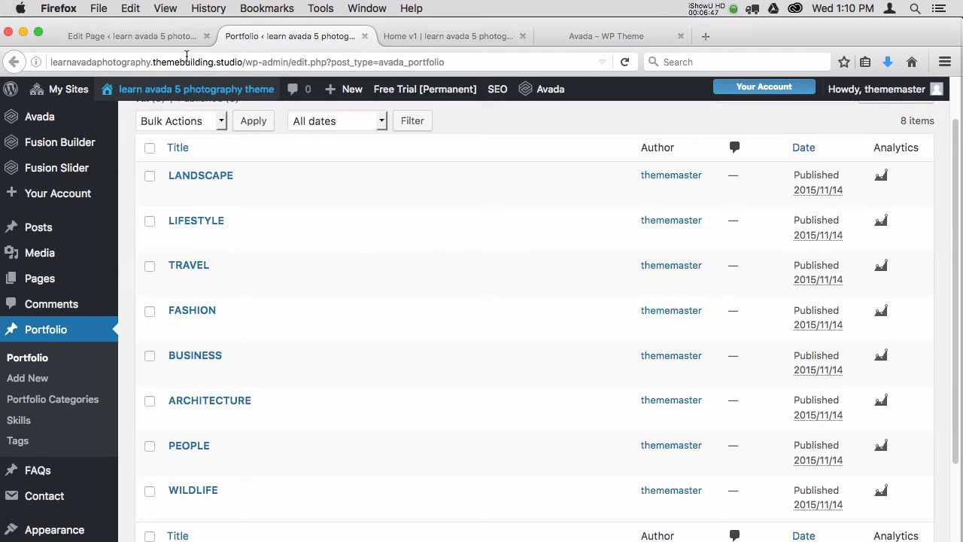
{"action": "left_click", "coordinate": [180, 37]}
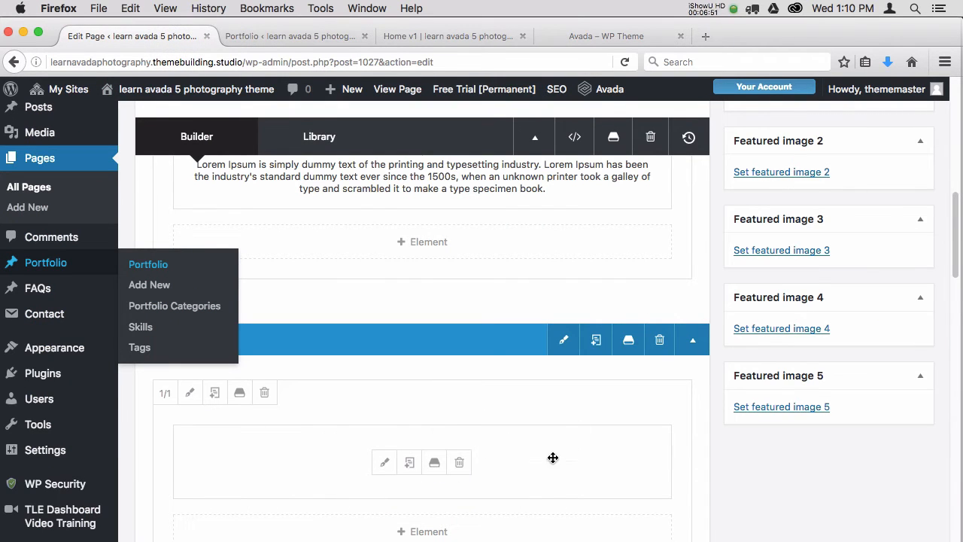
{"action": "scroll", "coordinate": [957, 211], "scroll_direction": "up", "scroll_amount": 1}
{"action": "scroll", "coordinate": [957, 210], "scroll_direction": "up", "scroll_amount": 3}
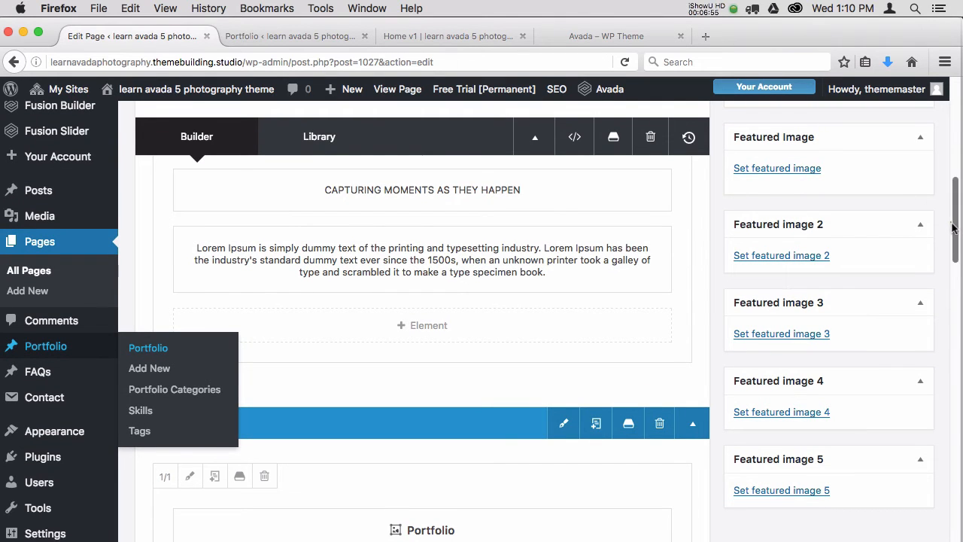
{"action": "left_click_drag", "start_coordinate": [957, 228], "coordinate": [951, 258]}
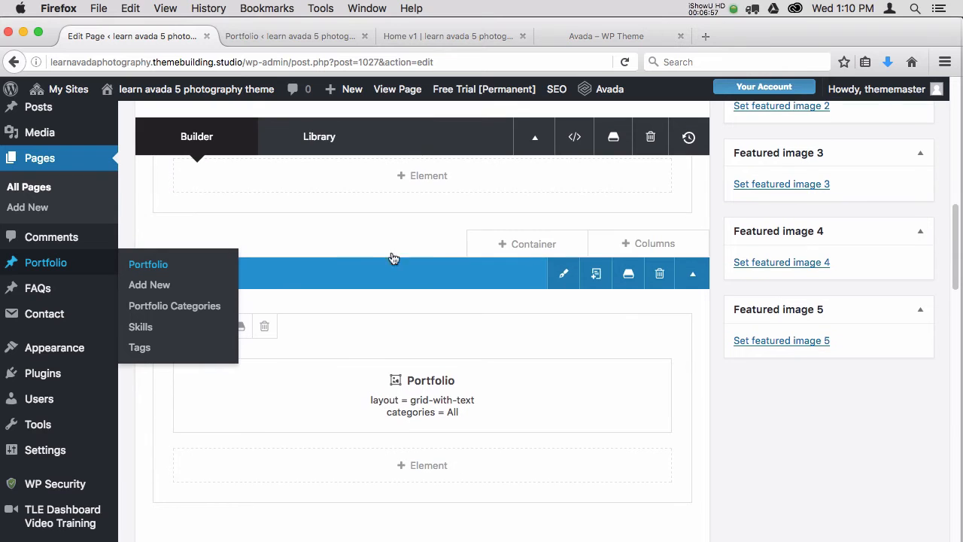
{"action": "left_click", "coordinate": [350, 233]}
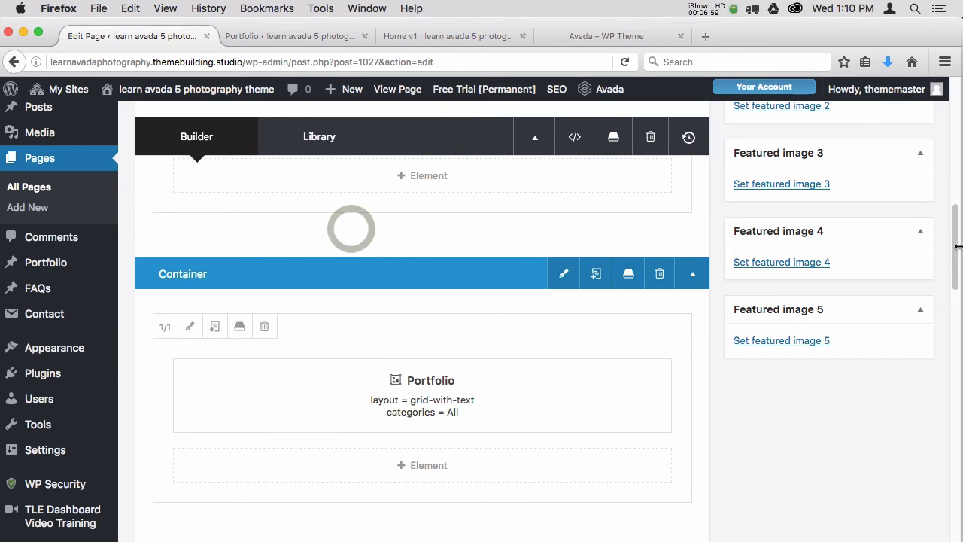
{"action": "left_click_drag", "start_coordinate": [956, 249], "coordinate": [954, 219]}
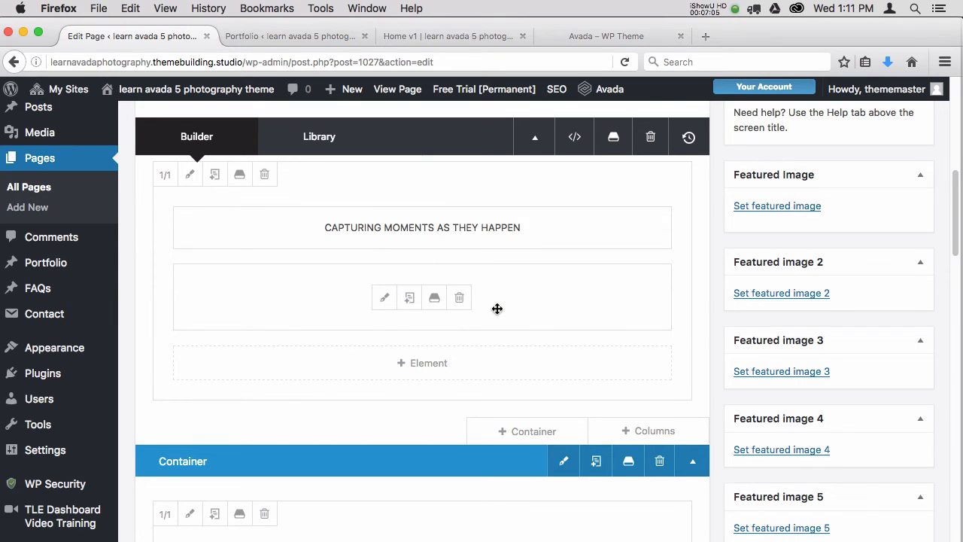
Compare the heading and text block of the first container with the matching section of the Home v1 preview
{"action": "left_click", "coordinate": [315, 40]}
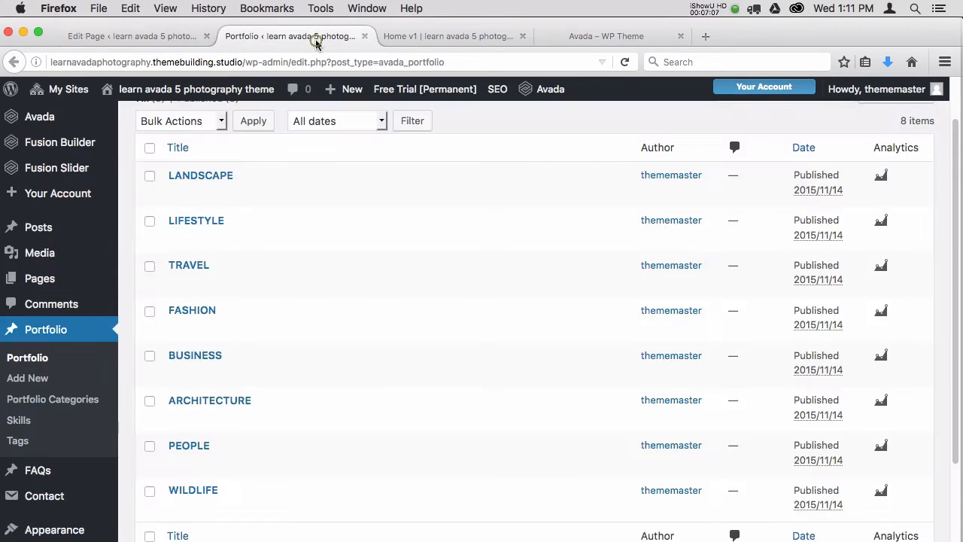
{"action": "left_click", "coordinate": [439, 36]}
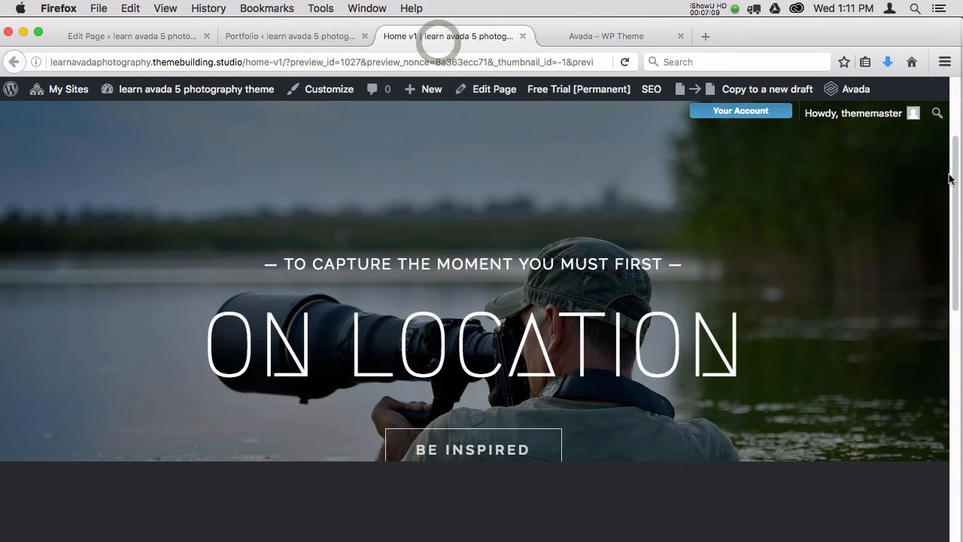
{"action": "left_click_drag", "start_coordinate": [949, 179], "coordinate": [952, 213]}
{"action": "left_click", "coordinate": [176, 37]}
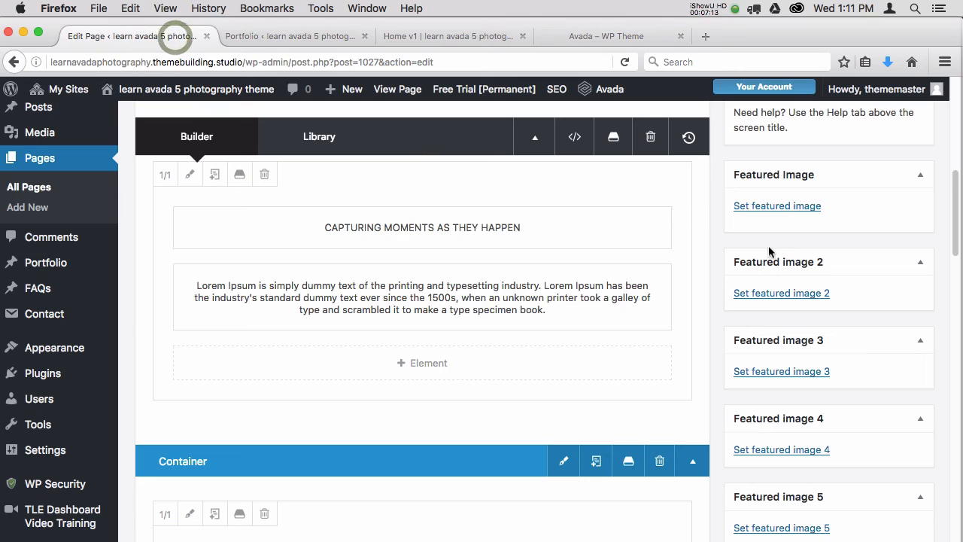
{"action": "mouse_move", "coordinate": [444, 224]}
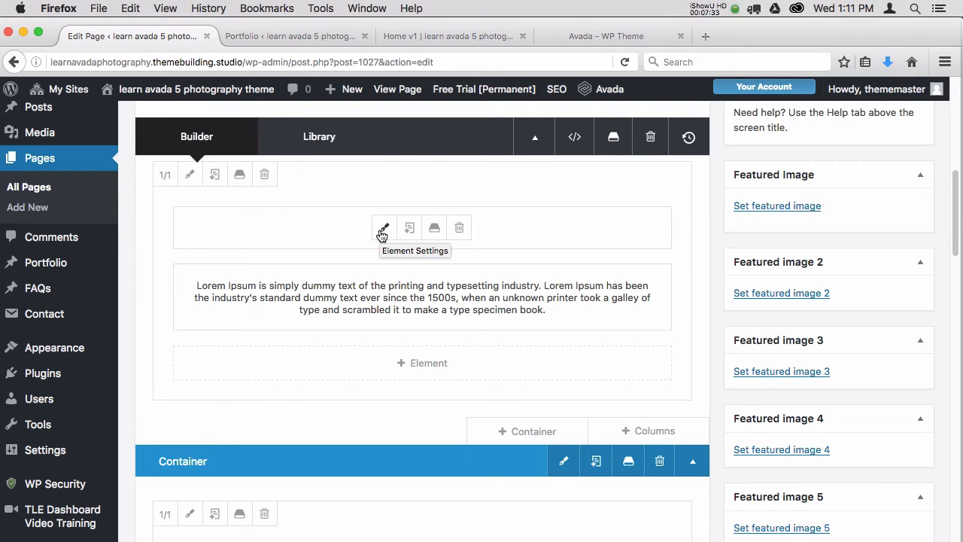
{"action": "left_click", "coordinate": [322, 36]}
{"action": "left_click", "coordinate": [451, 36]}
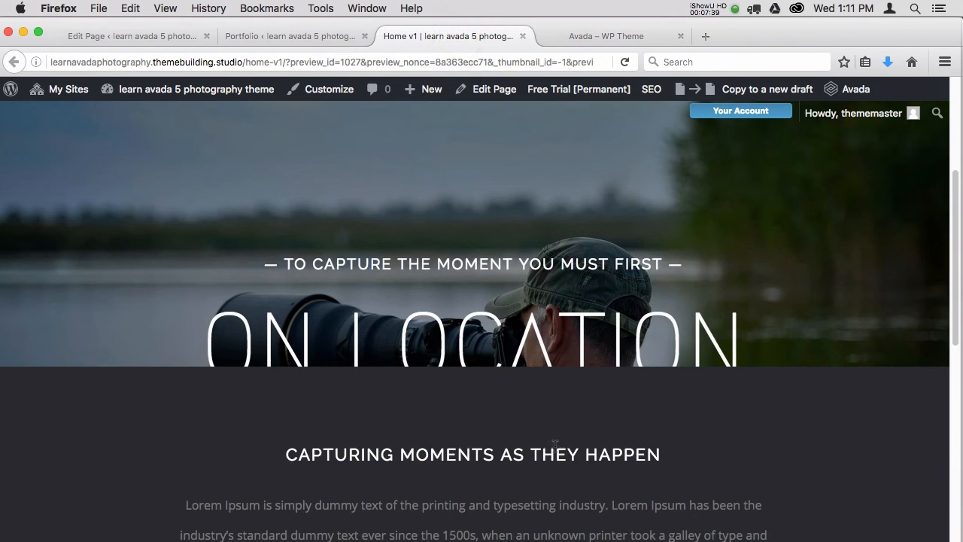
{"action": "left_click", "coordinate": [275, 42]}
{"action": "left_click", "coordinate": [152, 37]}
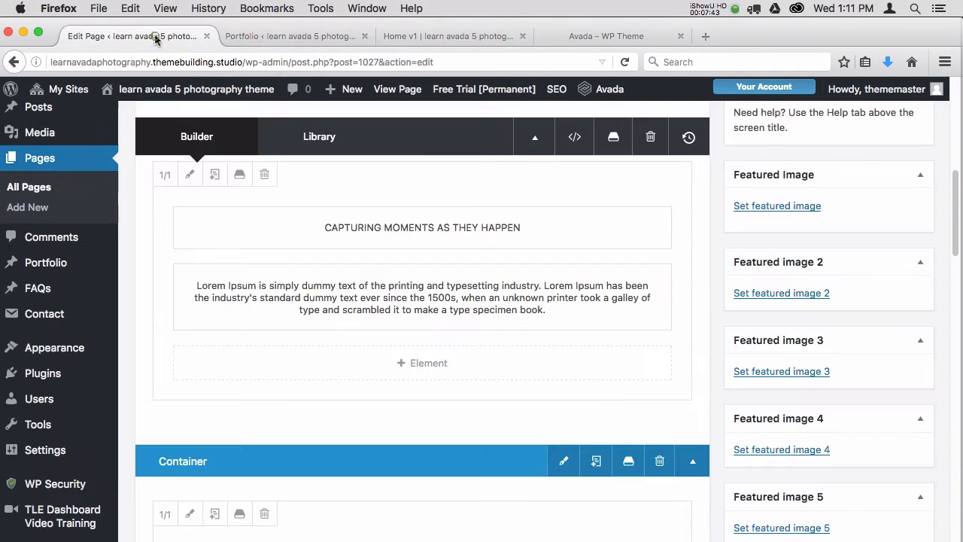
Duplicate the Lorem Ipsum text block in the first container and replace the copy's content with "My Oct 20116 Recent Pics"
{"action": "left_click", "coordinate": [408, 299]}
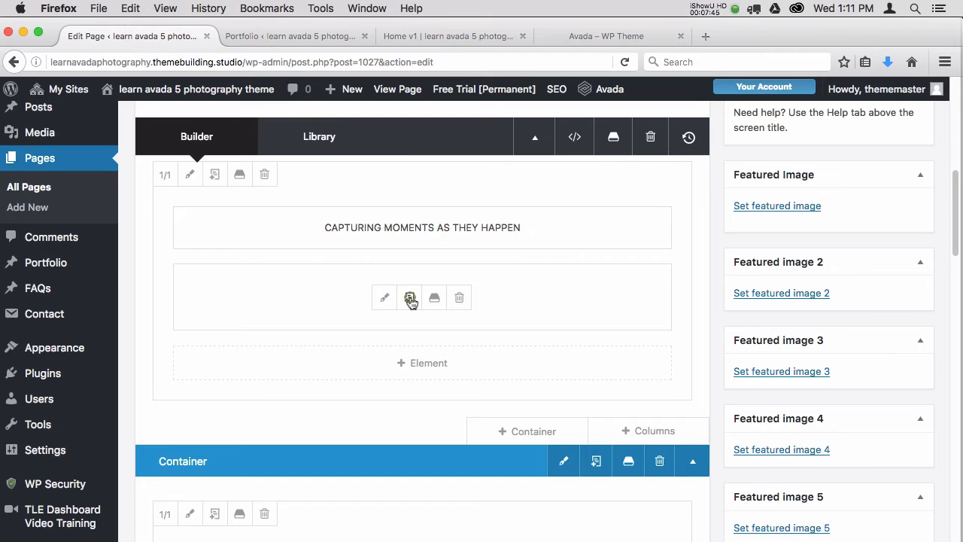
{"action": "left_click", "coordinate": [385, 378]}
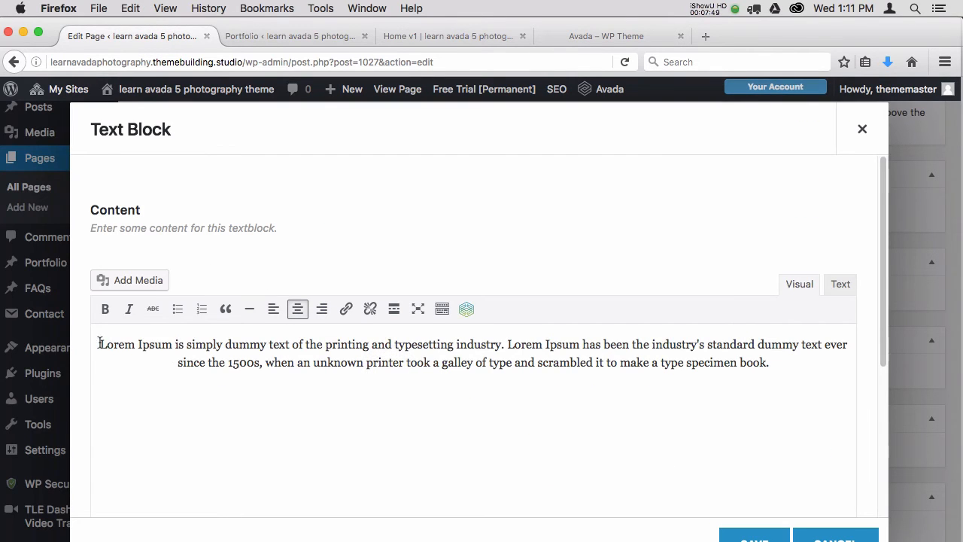
{"action": "left_click_drag", "start_coordinate": [99, 344], "coordinate": [808, 380]}
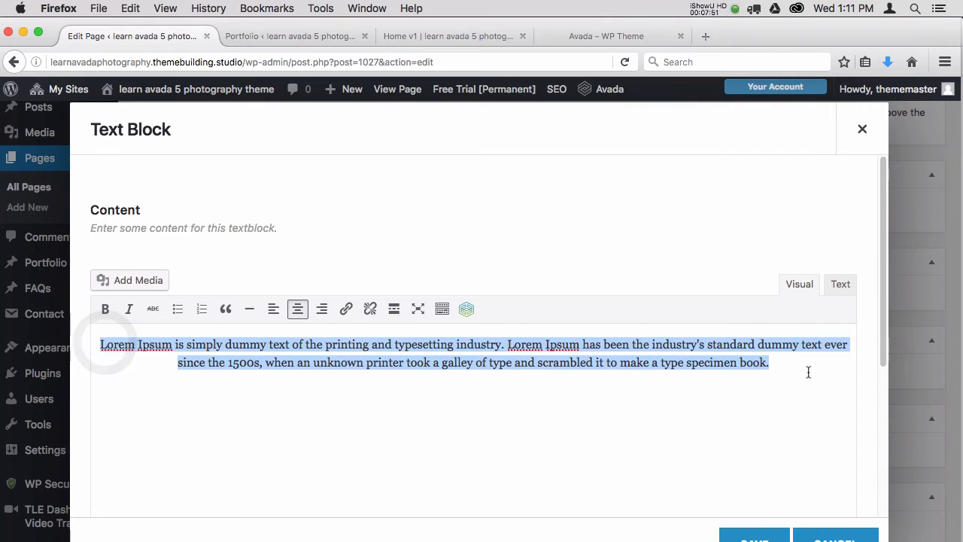
{"action": "type", "text": "My POct 20116 Recent Pics"}
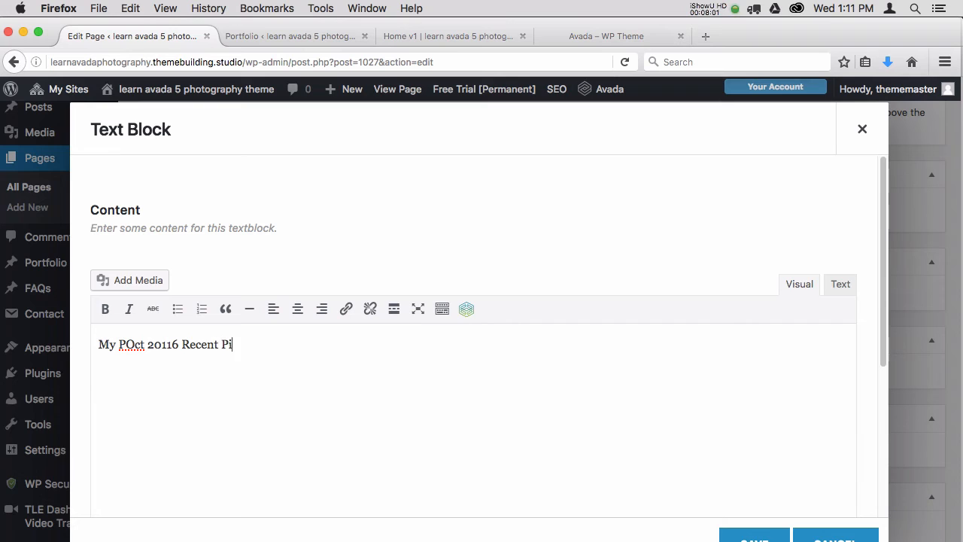
{"action": "left_click", "coordinate": [126, 344]}
{"action": "key", "text": "BackSpace"}
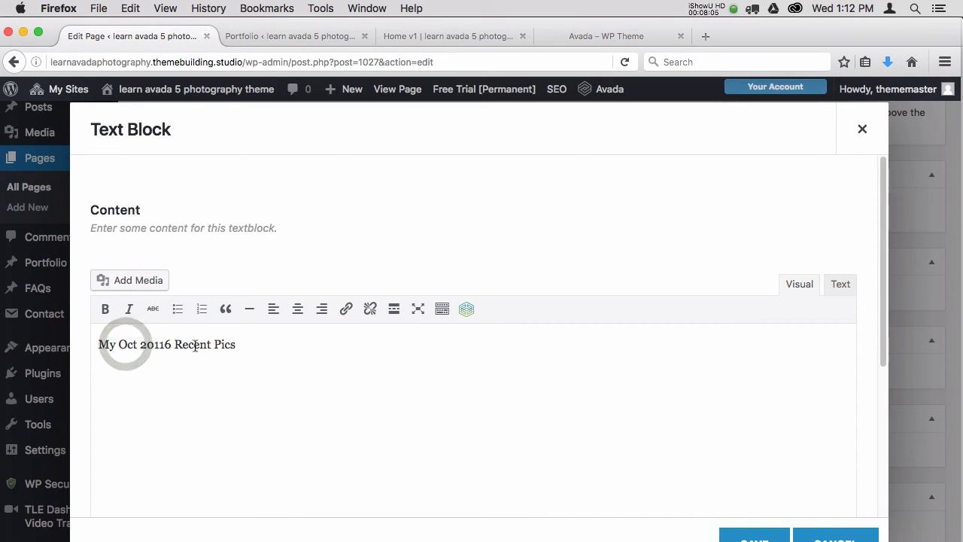
{"action": "left_click", "coordinate": [195, 343]}
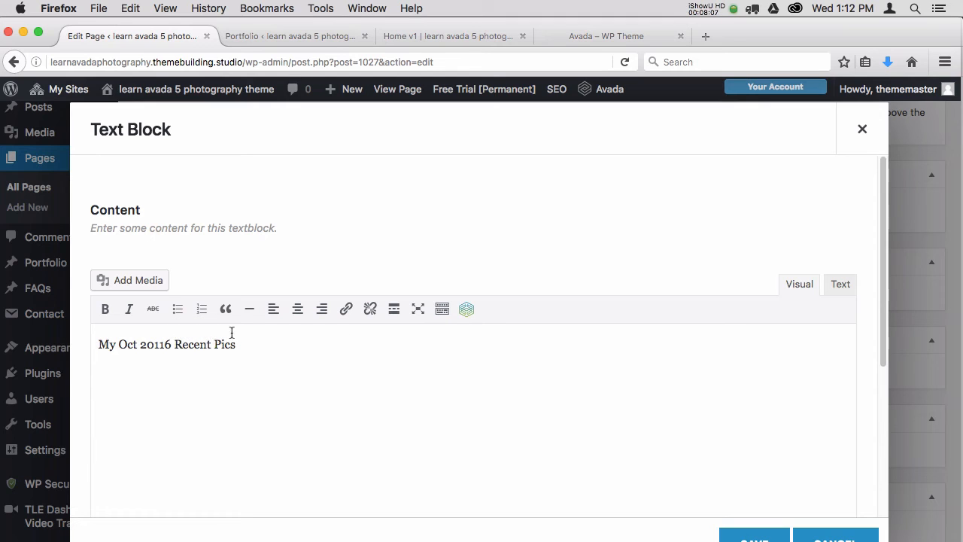
Format the copied text block's line as Heading 1 and save the element
{"action": "left_click", "coordinate": [443, 311]}
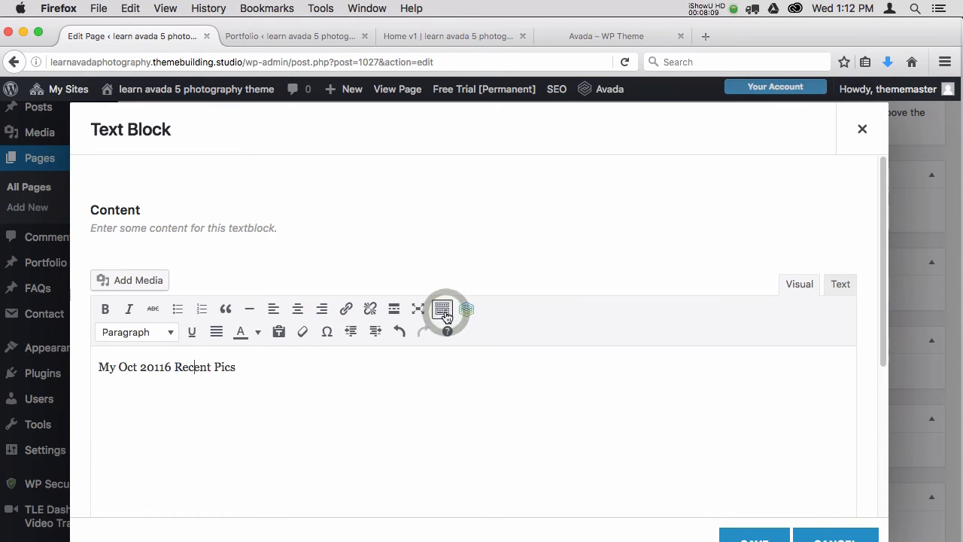
{"action": "left_click", "coordinate": [170, 334]}
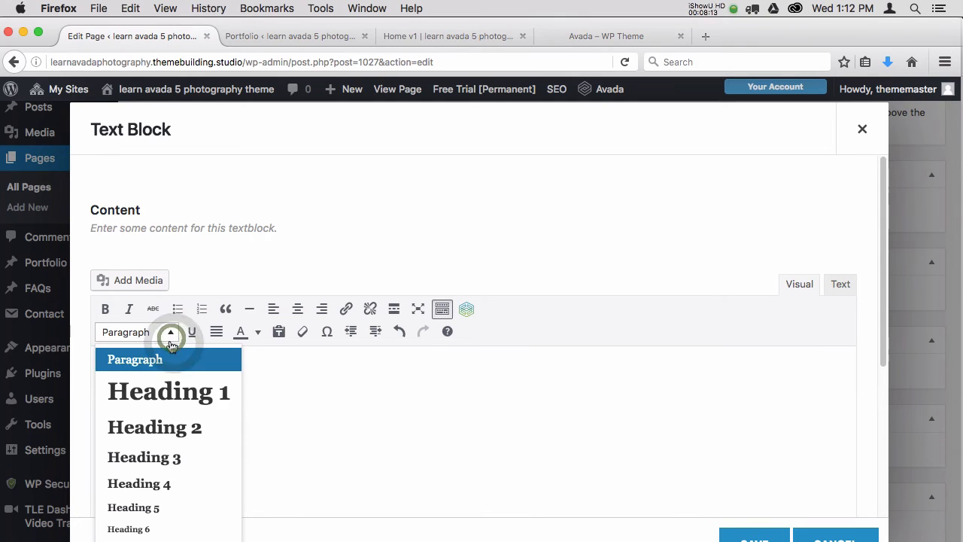
{"action": "left_click", "coordinate": [168, 391]}
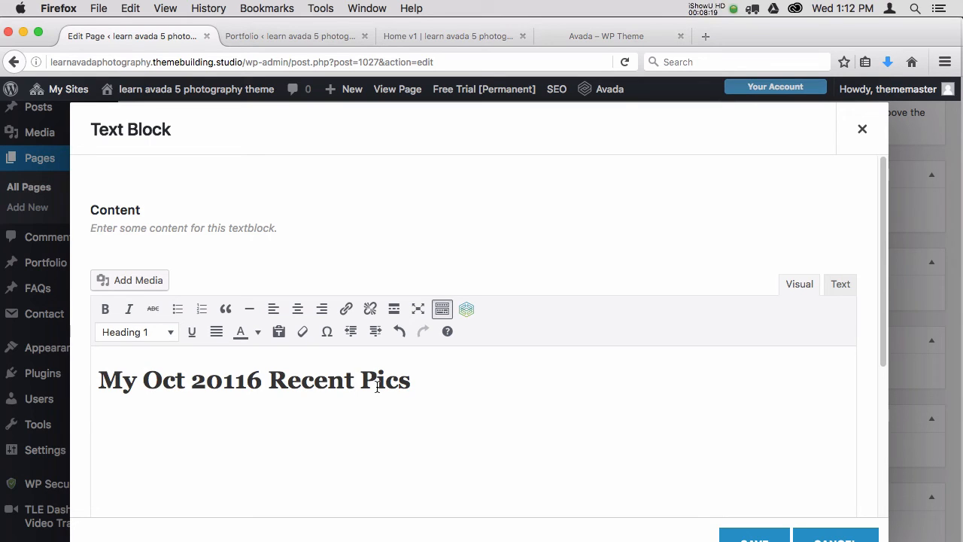
{"action": "left_click", "coordinate": [749, 537]}
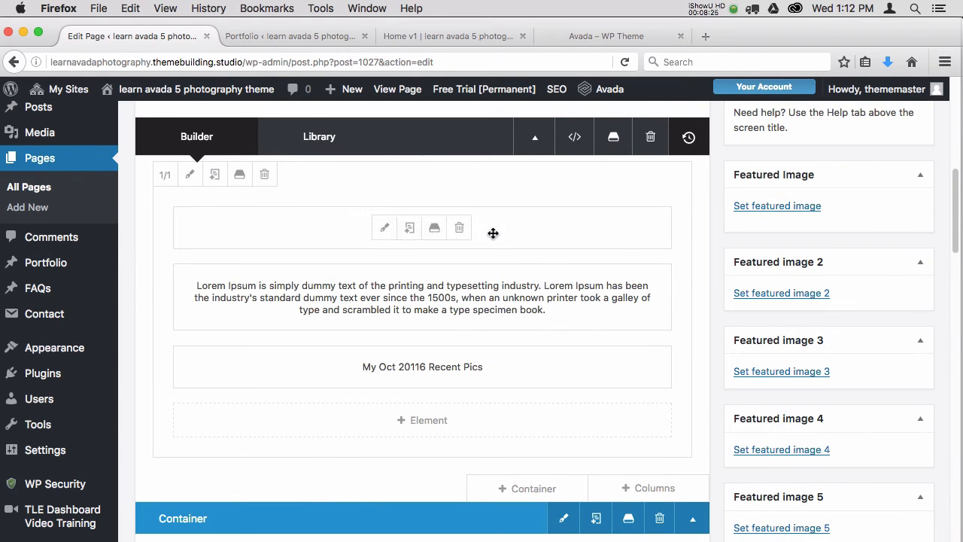
Update the Home v1 page, close its outdated preview and return to the page editor
{"action": "scroll", "coordinate": [946, 231], "scroll_direction": "up", "scroll_amount": 5}
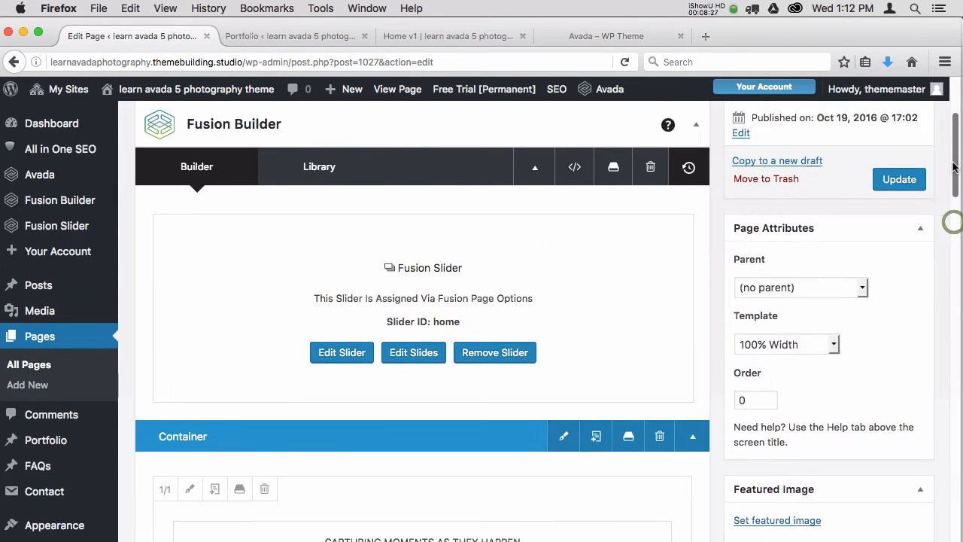
{"action": "left_click", "coordinate": [903, 198]}
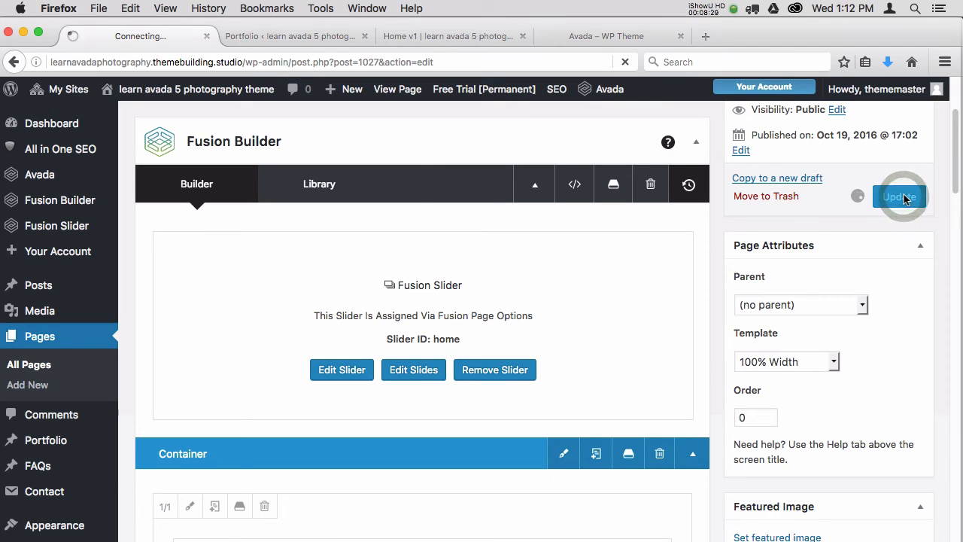
{"action": "left_click_drag", "start_coordinate": [955, 162], "coordinate": [954, 134]}
{"action": "left_click", "coordinate": [446, 35]}
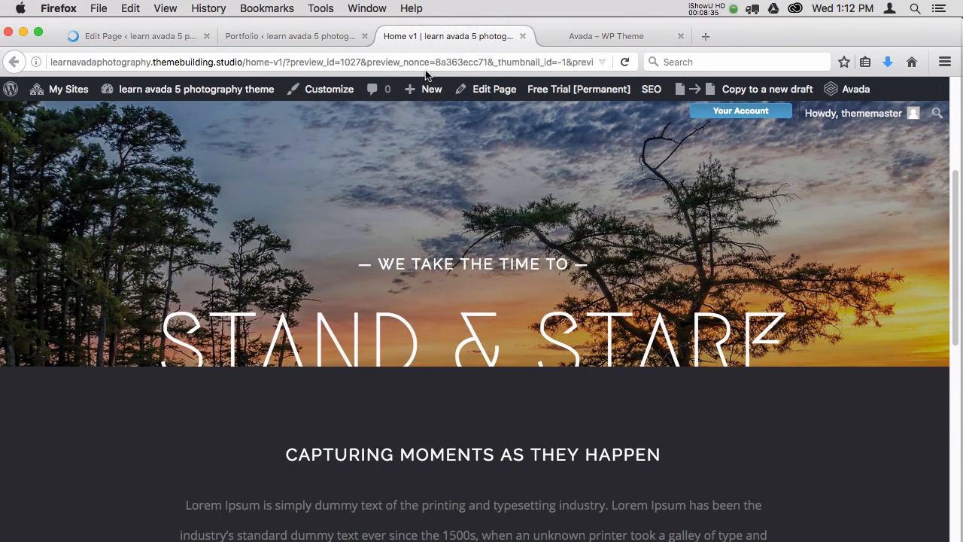
{"action": "left_click", "coordinate": [523, 36]}
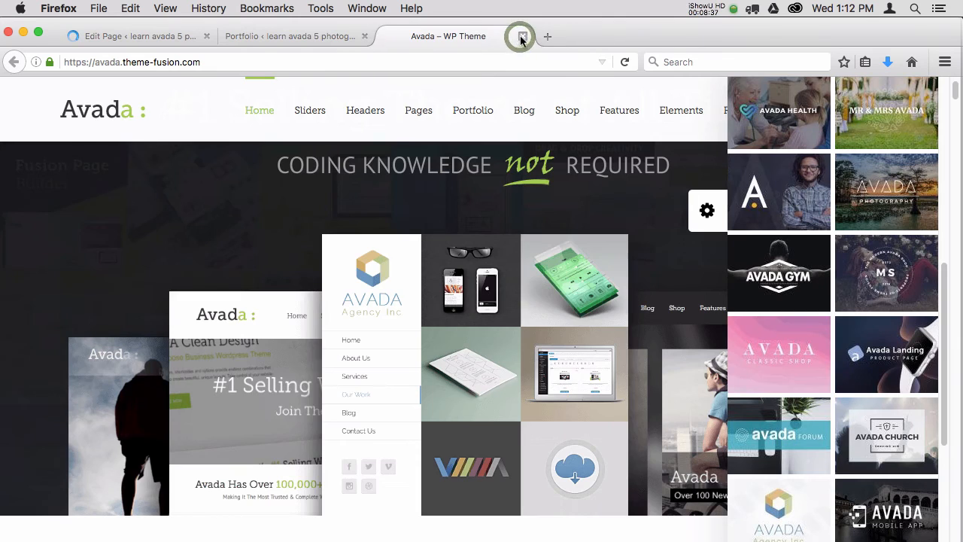
{"action": "left_click", "coordinate": [139, 36]}
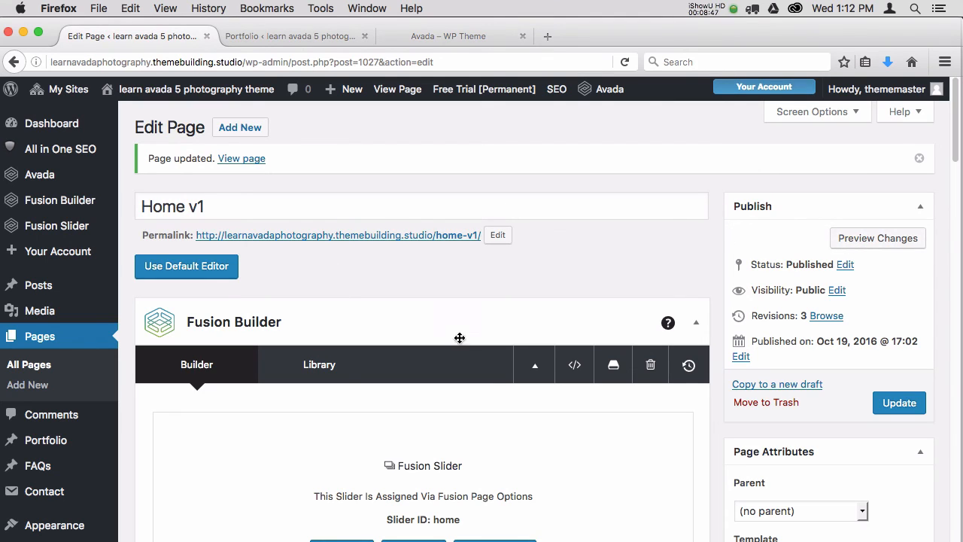
Preview the page changes, examine the added heading below the Lorem Ipsum paragraph and close the preview
{"action": "left_click", "coordinate": [877, 239]}
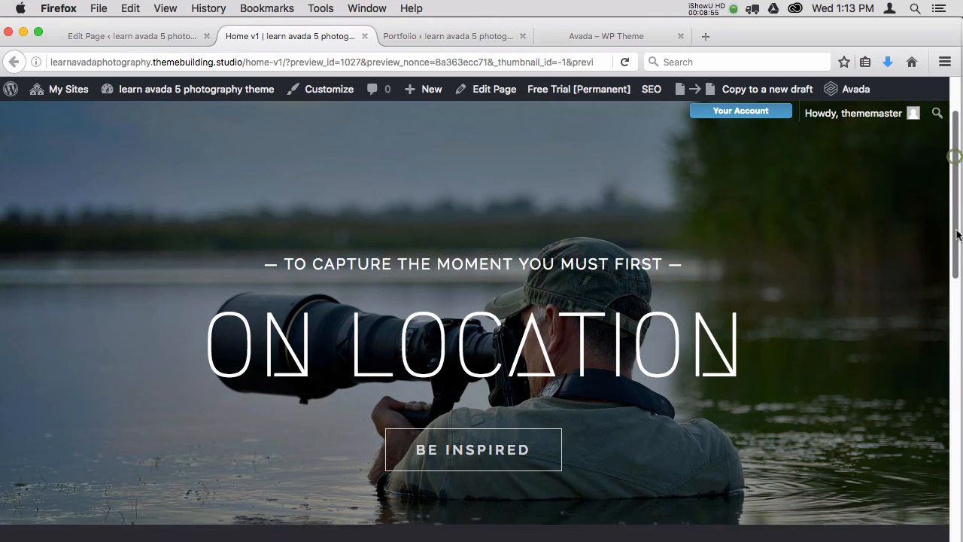
{"action": "left_click_drag", "start_coordinate": [956, 155], "coordinate": [958, 335]}
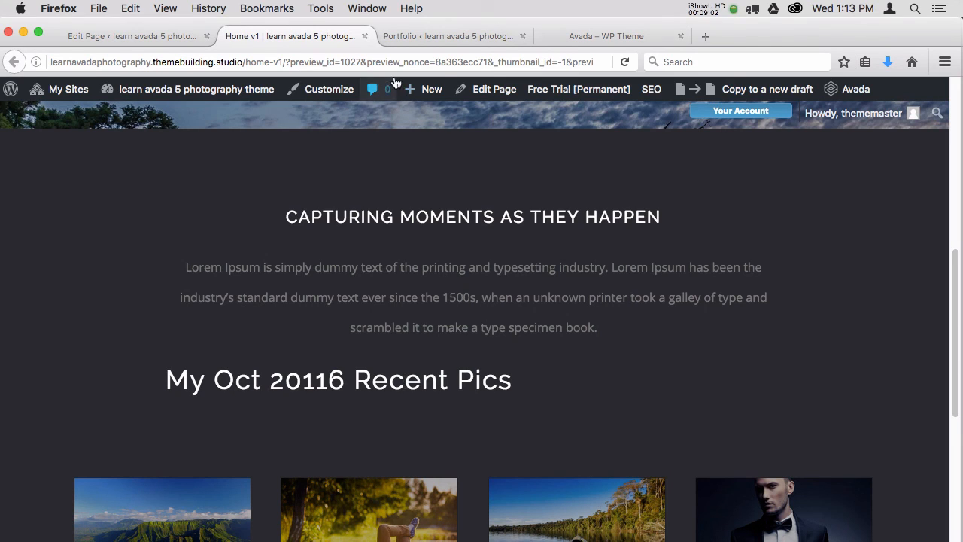
{"action": "left_click", "coordinate": [364, 35]}
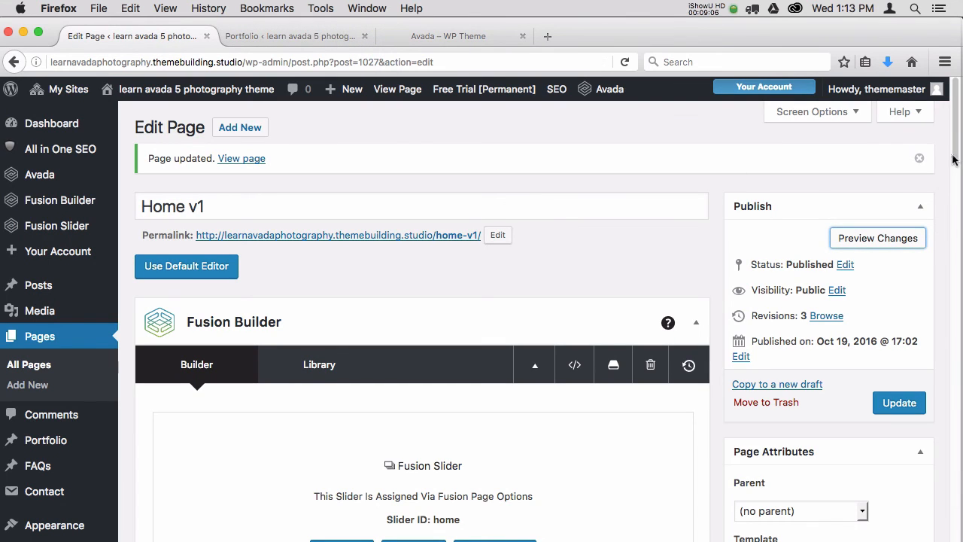
Delete the "My Oct 20116 Recent Pics" text block from the first container and update the page
{"action": "left_click_drag", "start_coordinate": [953, 157], "coordinate": [951, 232]}
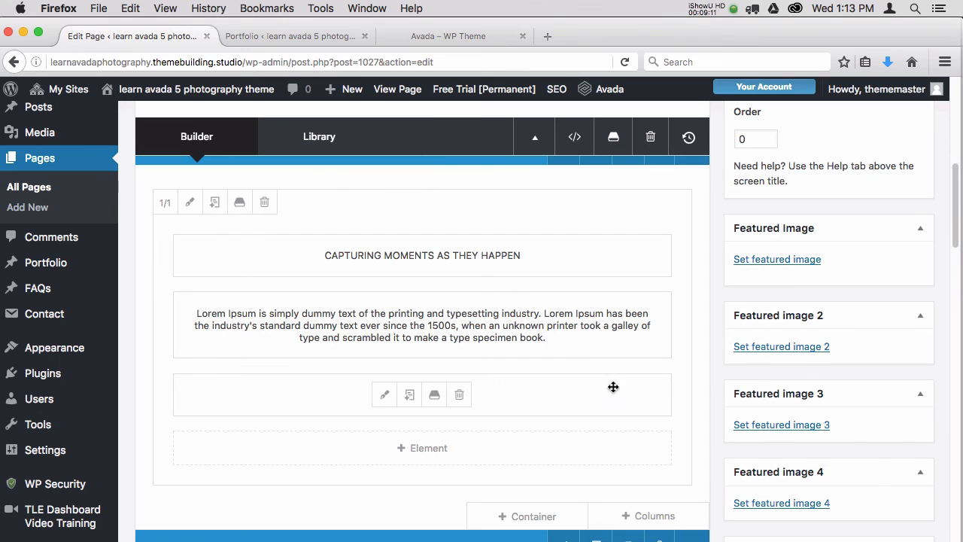
{"action": "left_click", "coordinate": [459, 396]}
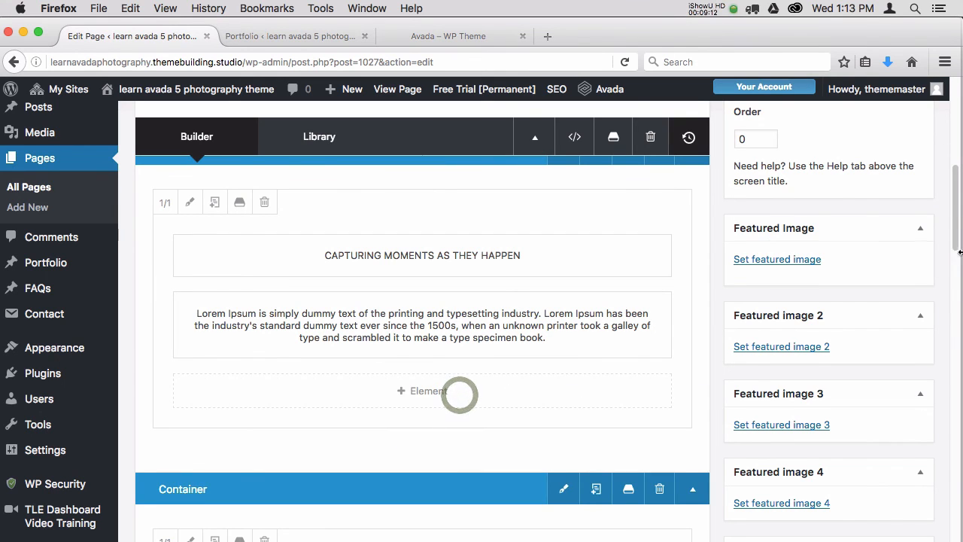
{"action": "left_click_drag", "start_coordinate": [954, 237], "coordinate": [957, 184]}
{"action": "left_click", "coordinate": [894, 234]}
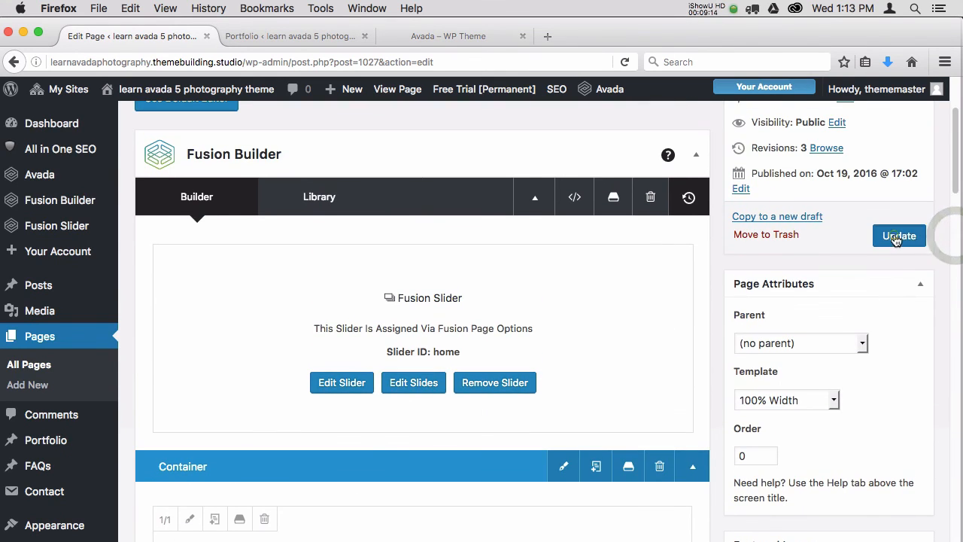